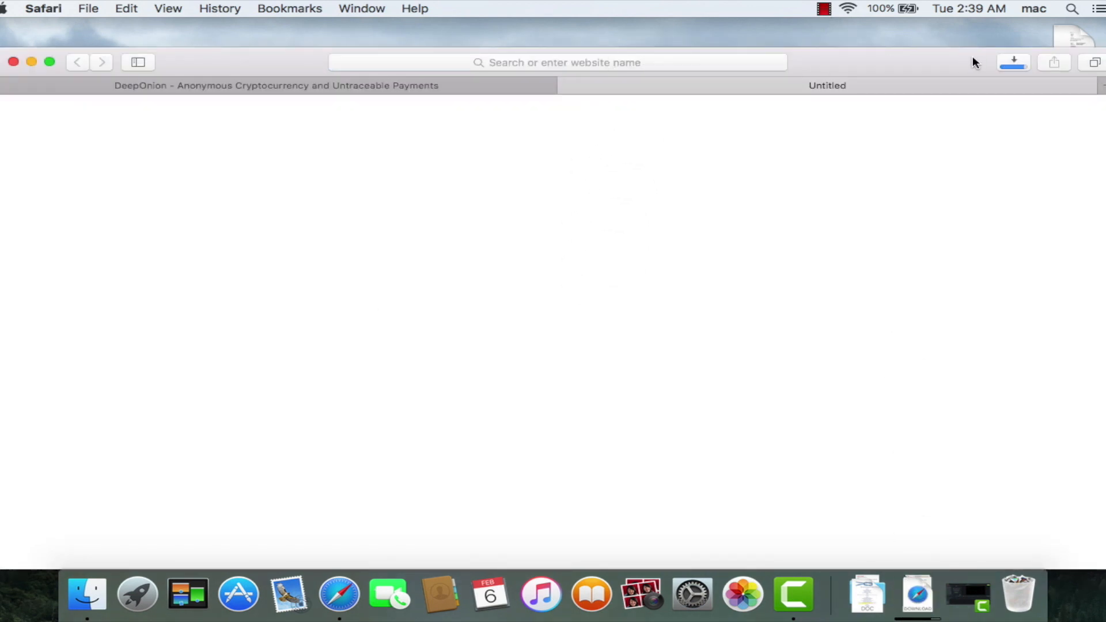
Show the downloaded DeepOnion143DV.dmg in Finder and copy DeepOnion-Qt from its mounted volume into the Applications folder.
left_click(1010, 63)
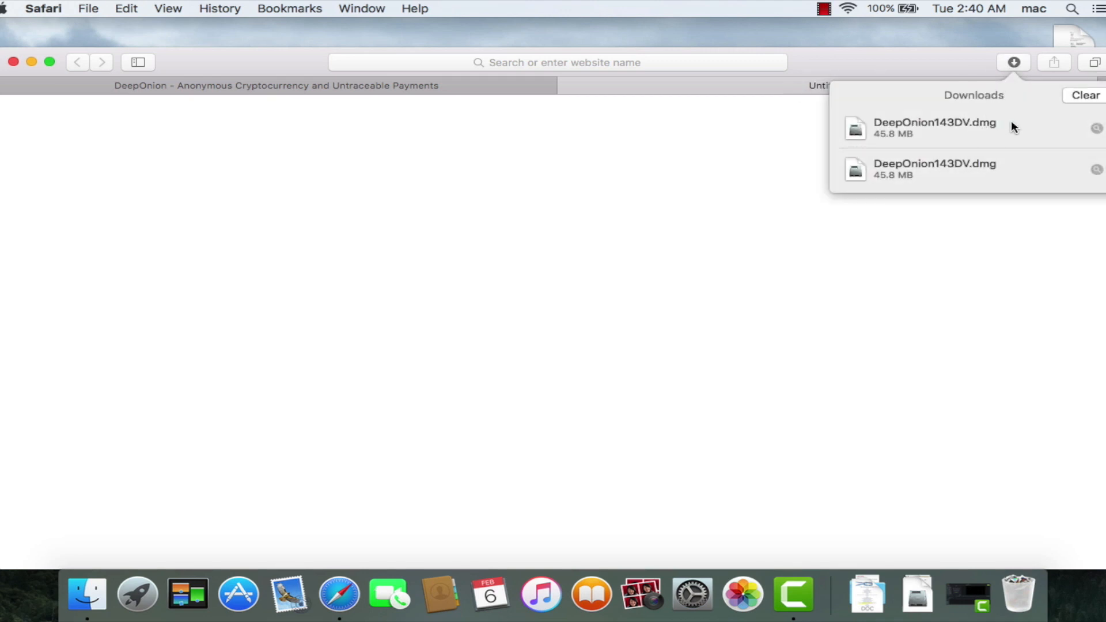
left_click(1095, 129)
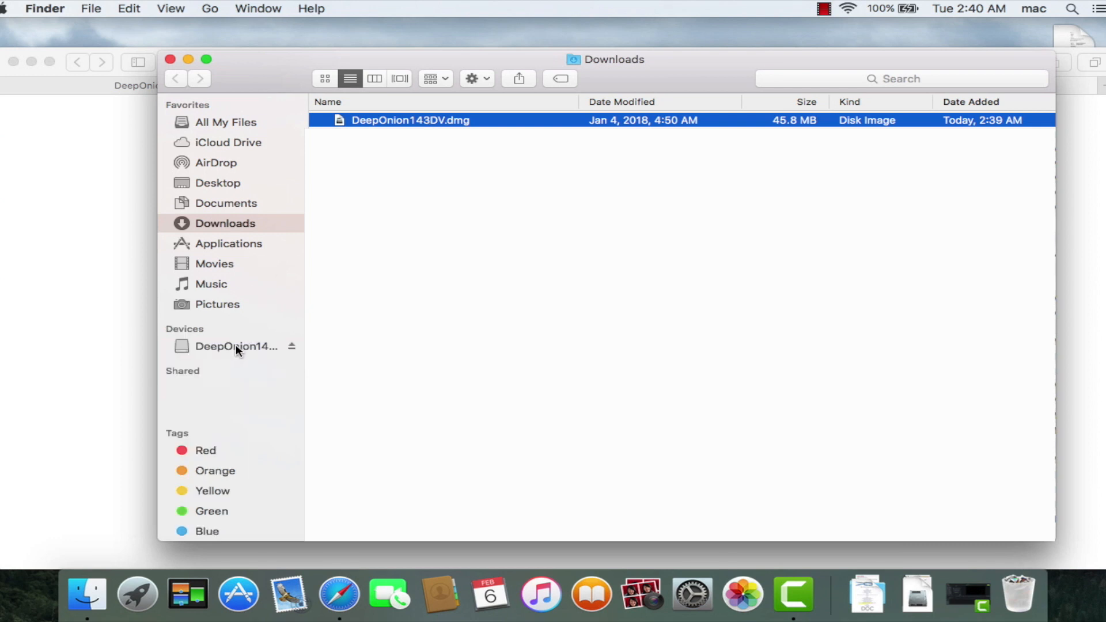
left_click(234, 347)
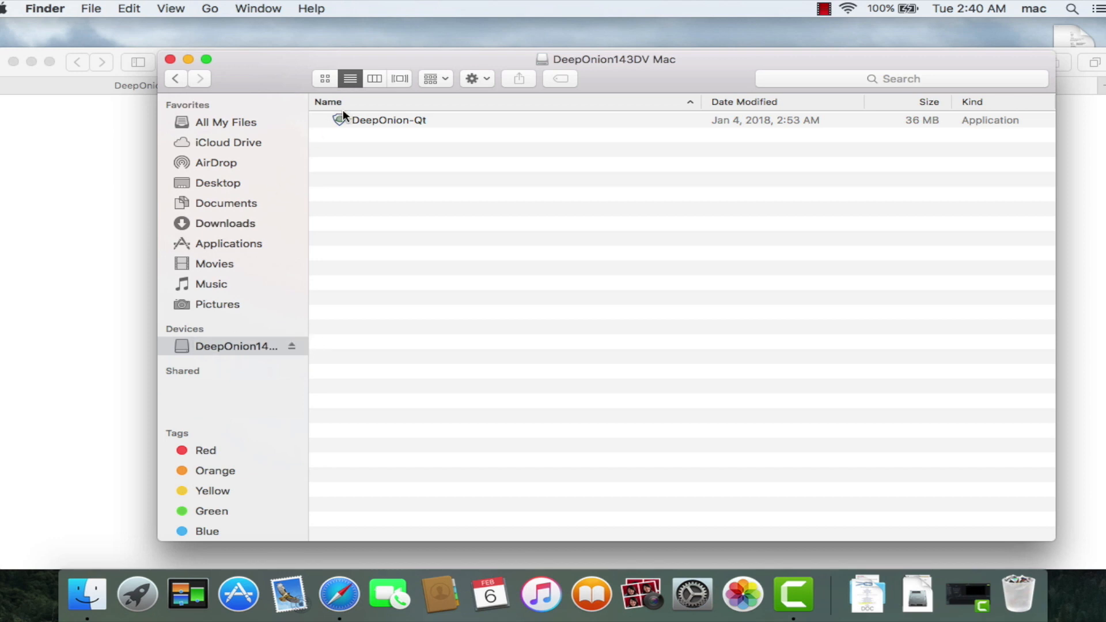
left_click(369, 121)
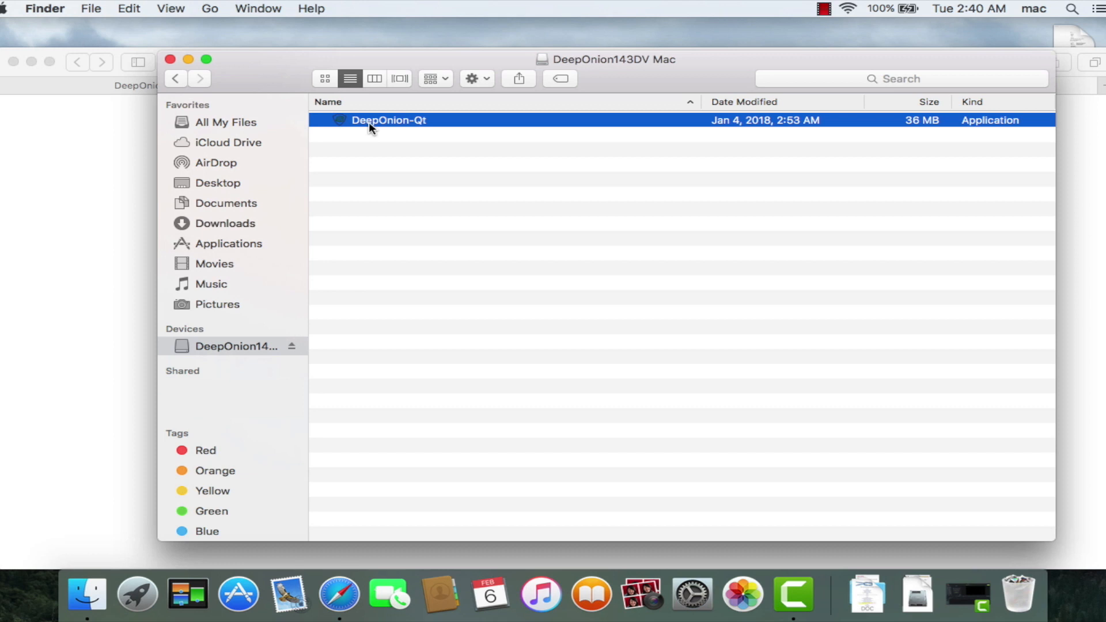
left_click_drag(368, 122, 215, 247)
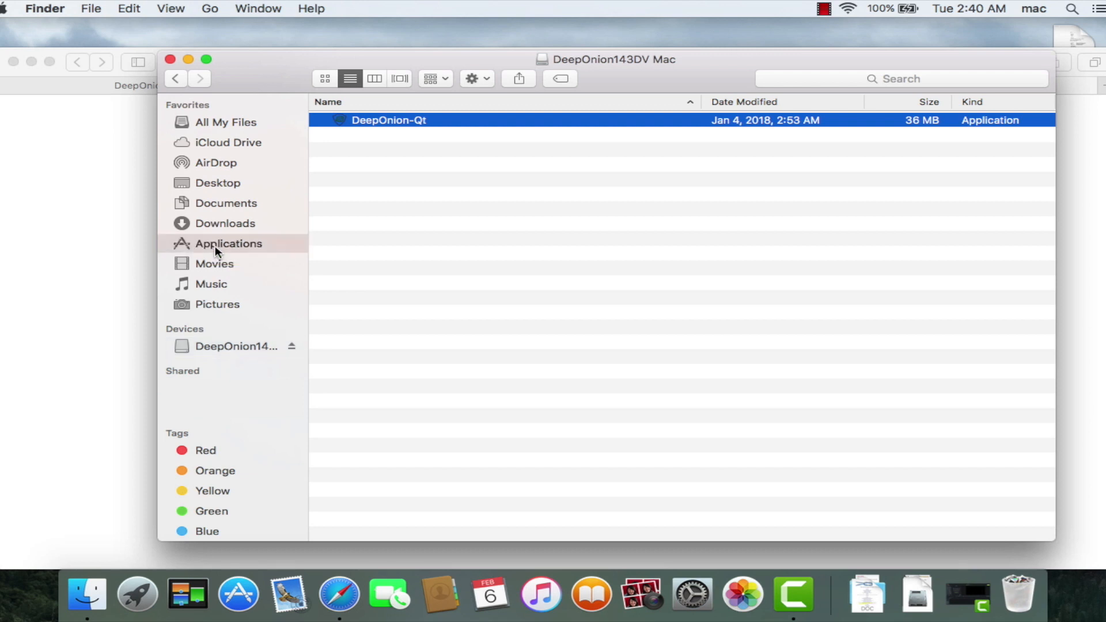
Try to launch DeepOnion-Qt from the Applications folder, then dismiss the security alert and close the Finder window.
left_click(216, 244)
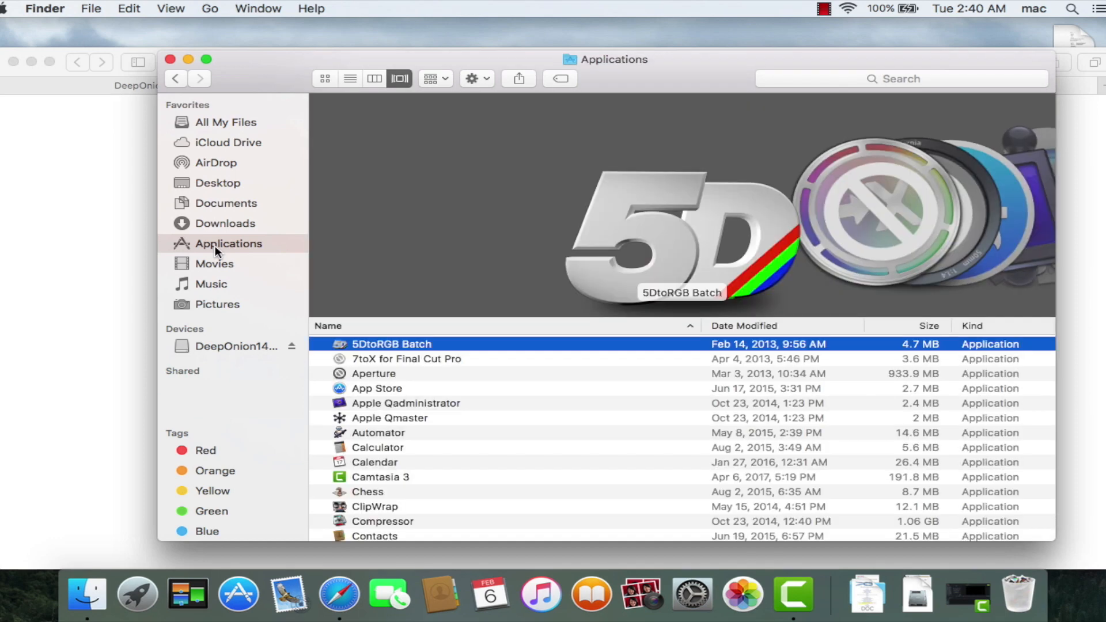
key("Down")
key("Down")
key("Down")
key("Down")
key("Down")
key("Down")
key("Down")
key("Down")
key("Down")
key("Down")
key("Down")
key("Down")
key("Down")
key("Down")
key("Down")
key("Down")
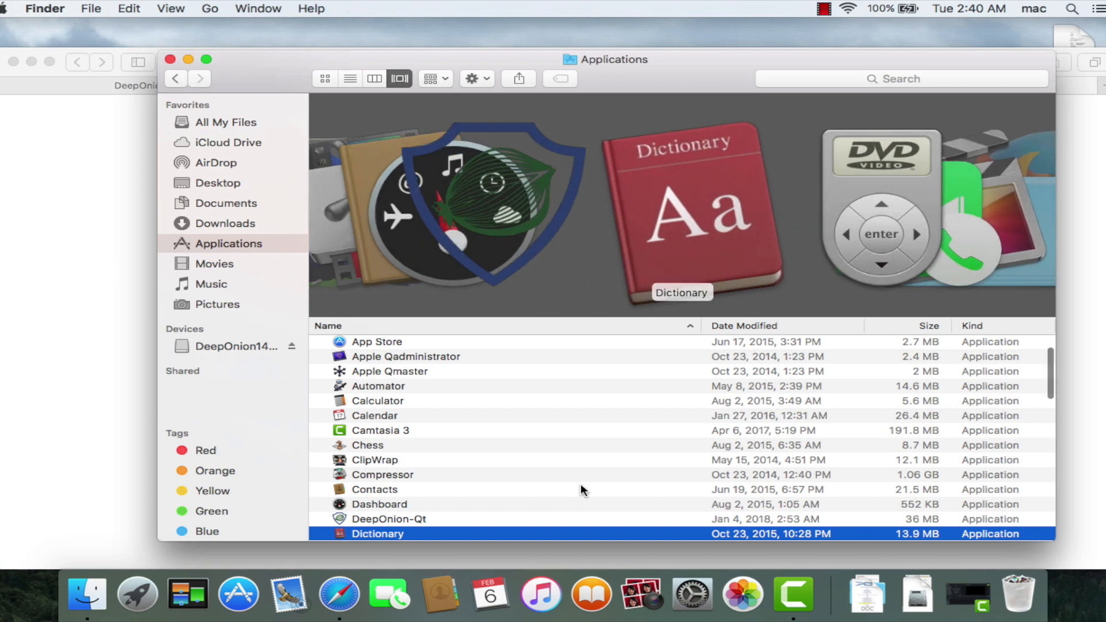
double_click(420, 519)
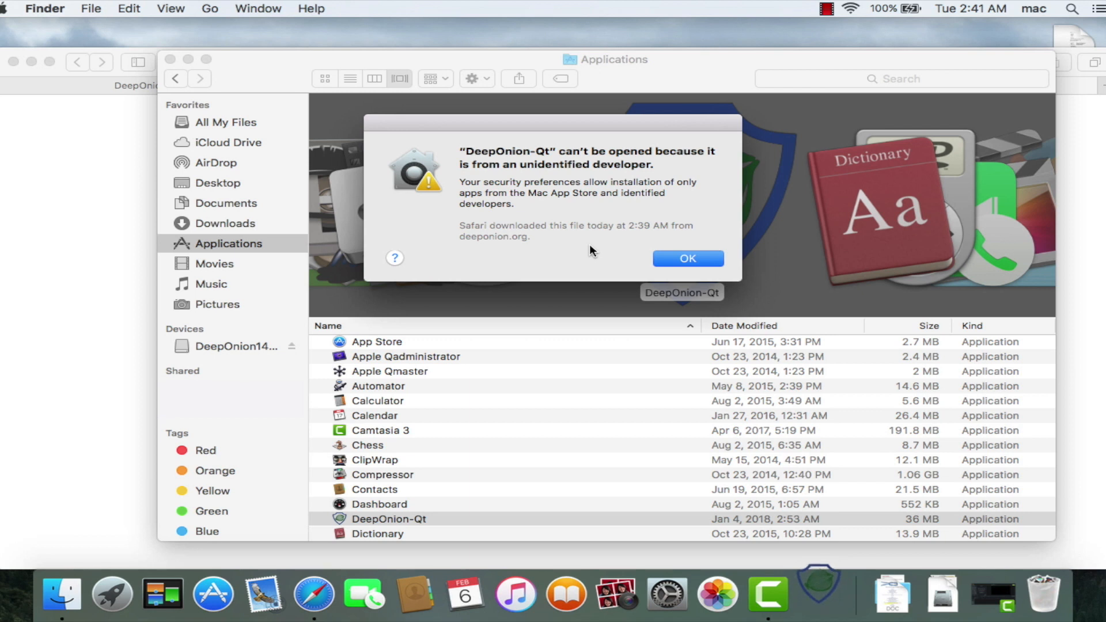
left_click(683, 259)
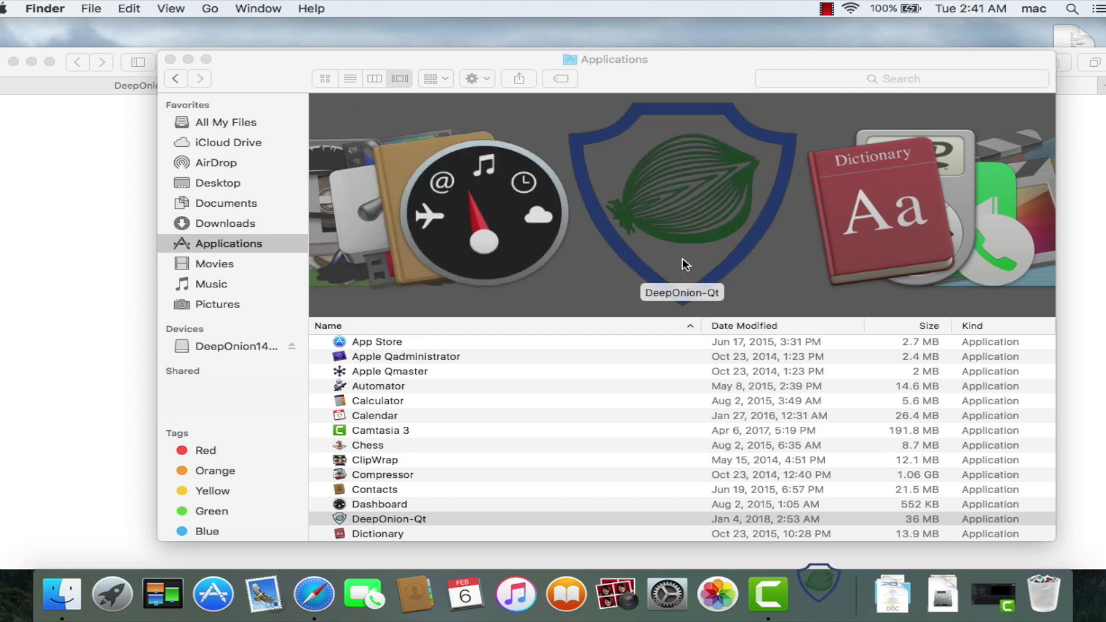
key("super+w")
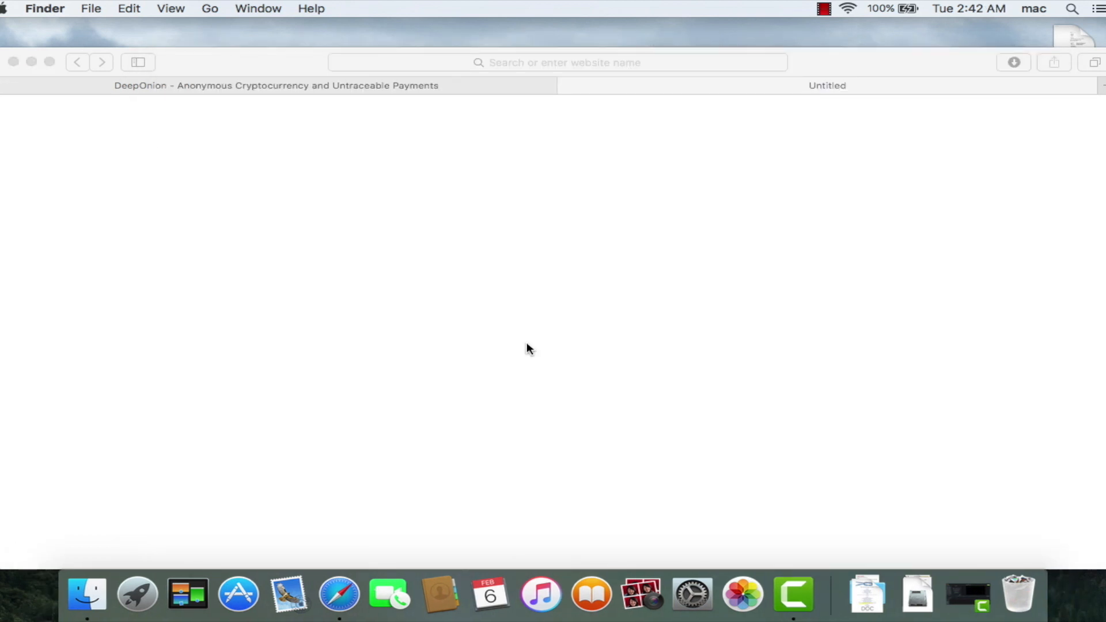
Open the Security & Privacy settings in System Preferences and unlock them with the account password.
left_click(3, 7)
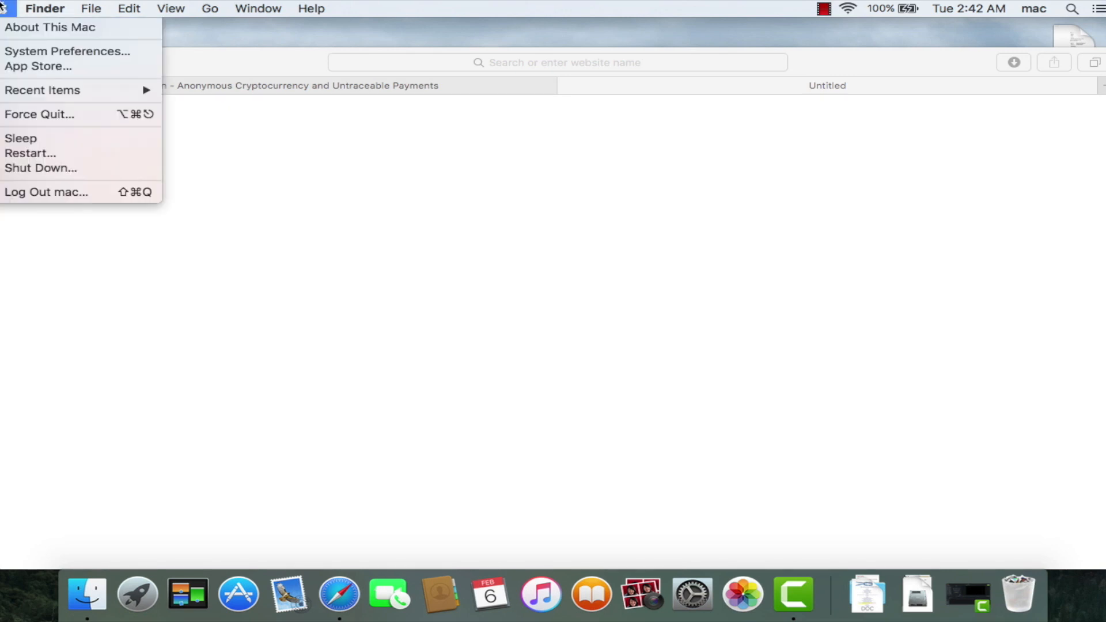
left_click(25, 49)
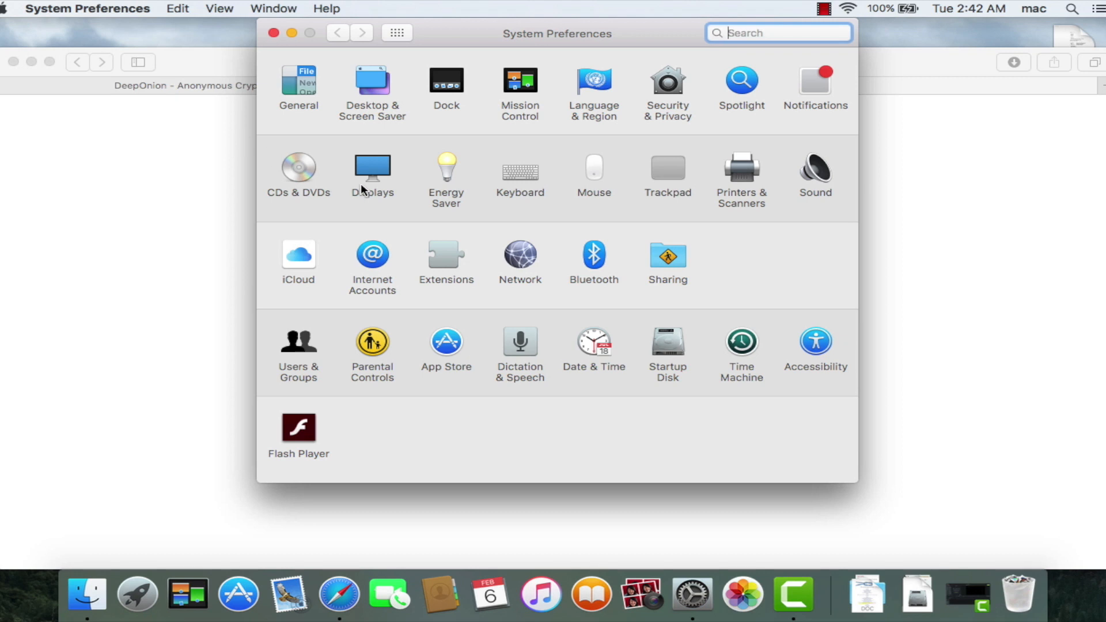
left_click(668, 81)
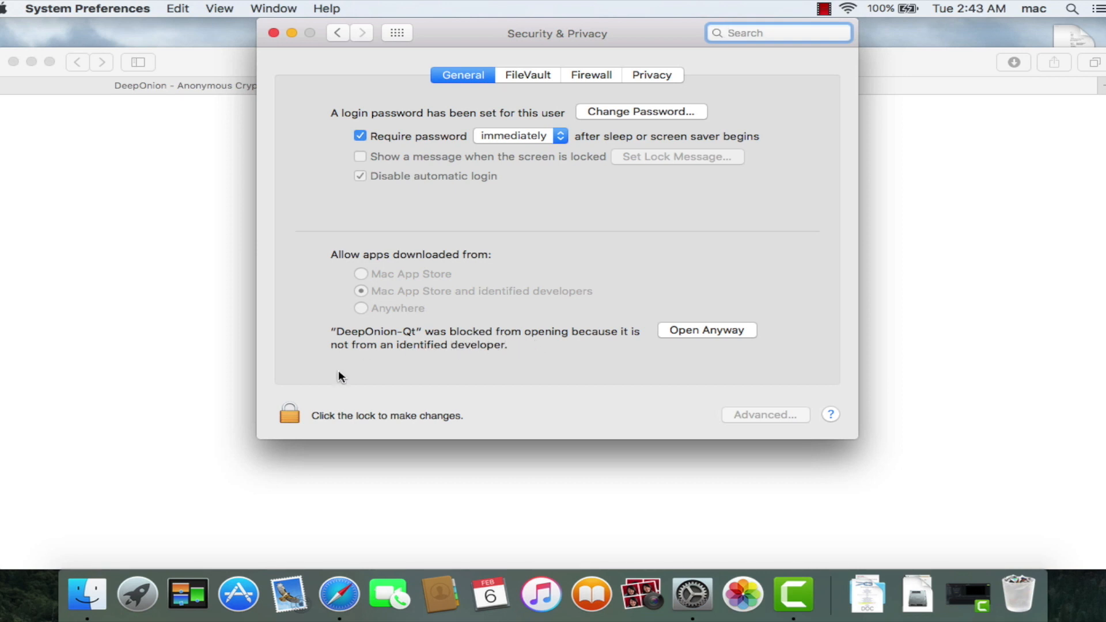
left_click(291, 412)
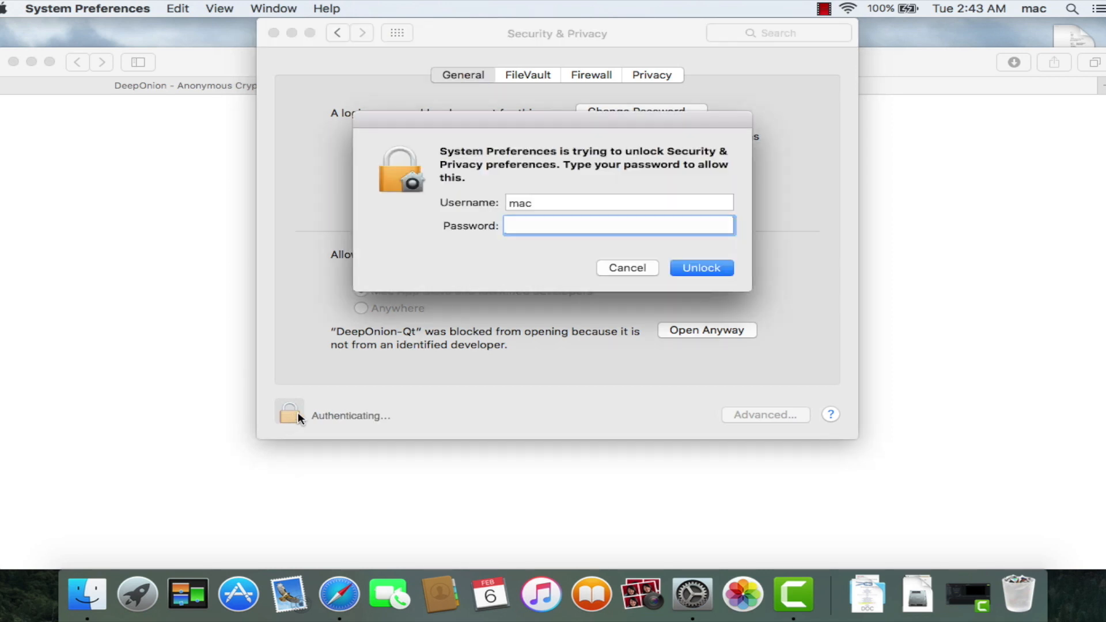
key("Return")
Allow apps downloaded from Anywhere, lock the Security & Privacy settings again and close System Preferences.
left_click(360, 308)
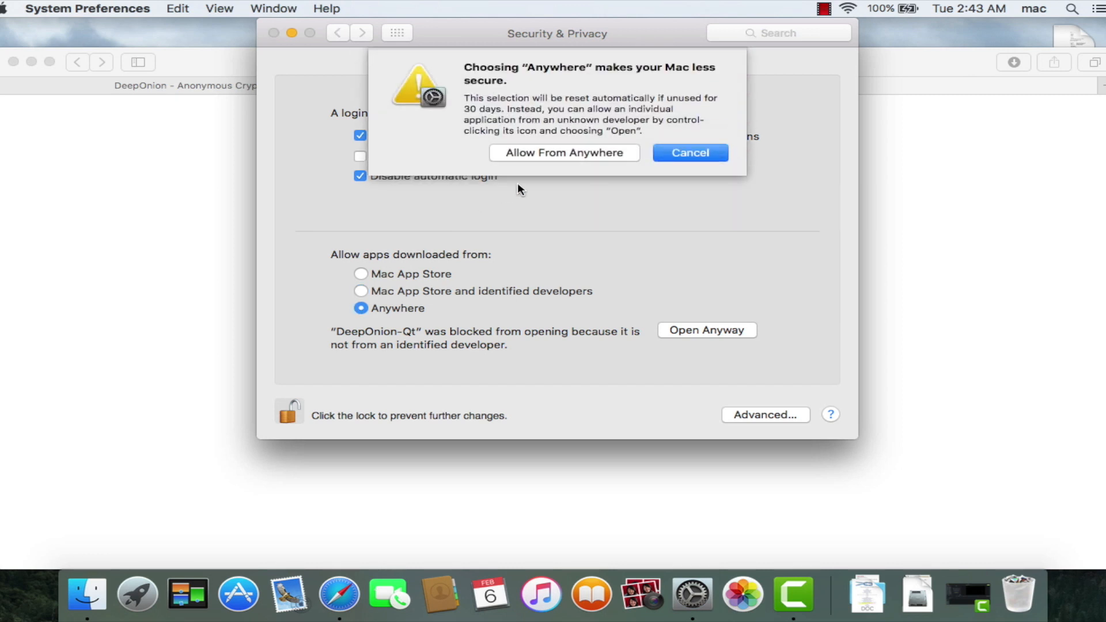
left_click(547, 153)
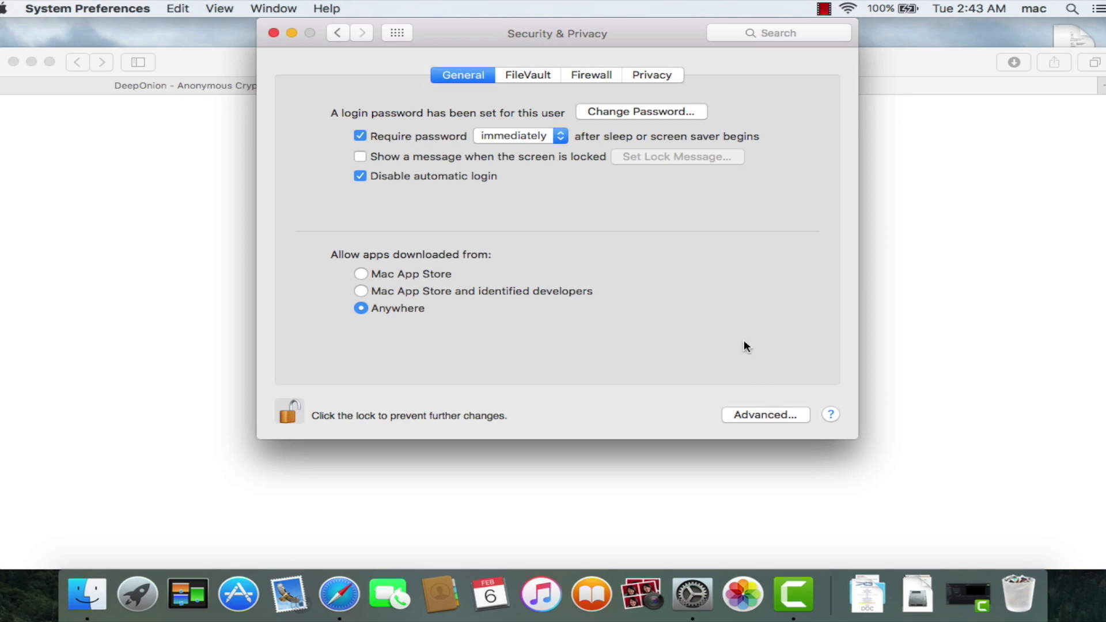
left_click(288, 412)
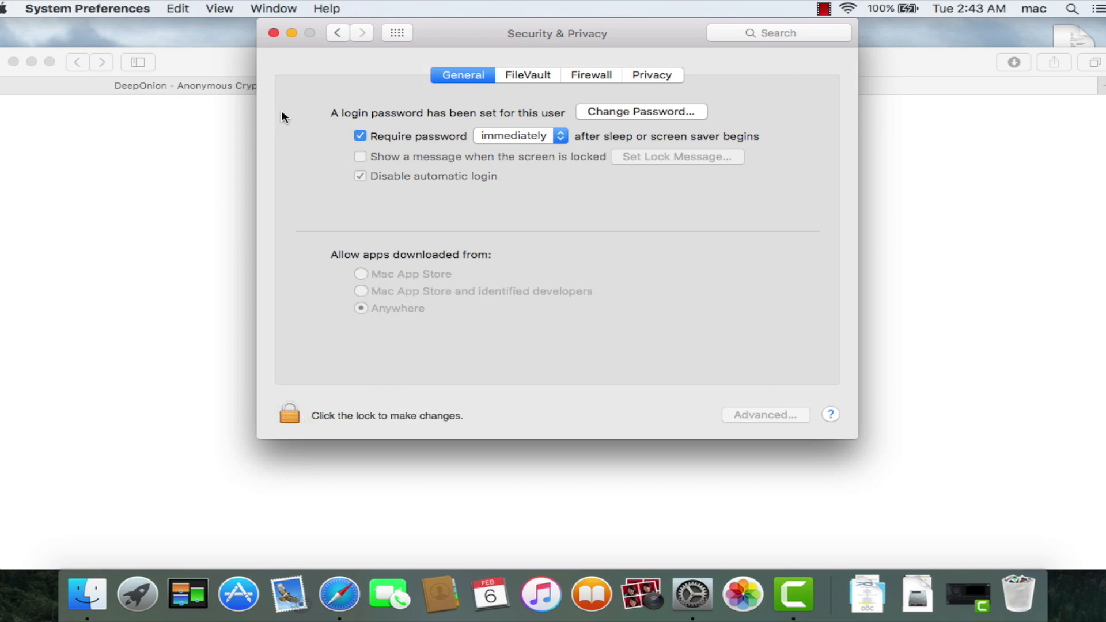
left_click(274, 35)
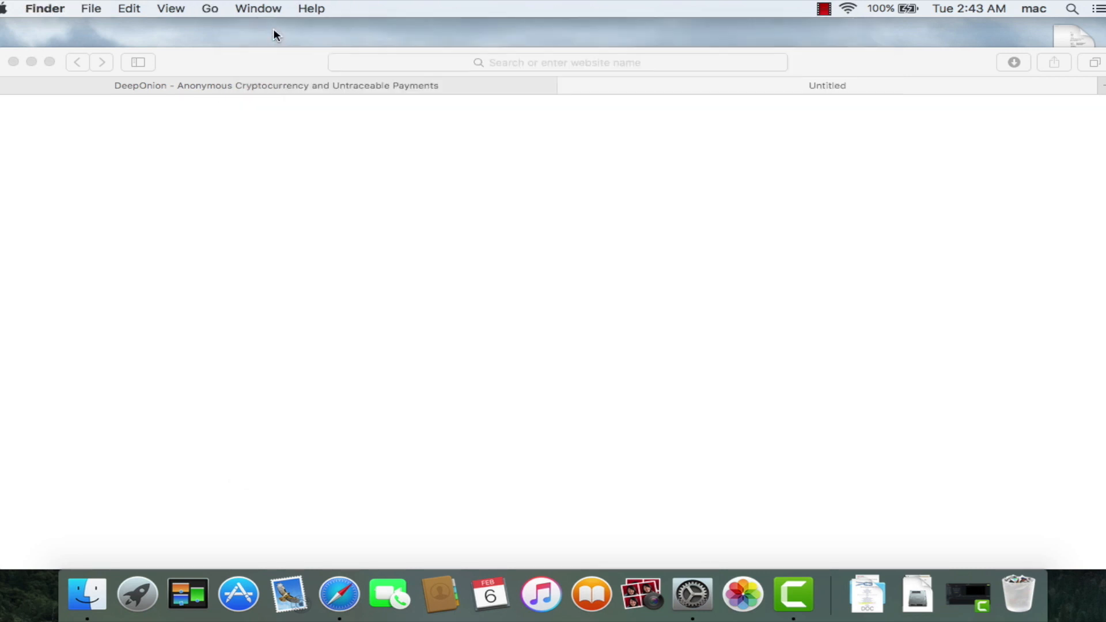
Launch DeepOnion-Qt from the Applications folder, approve opening the downloaded app, and minimize the wallet window.
left_click(92, 612)
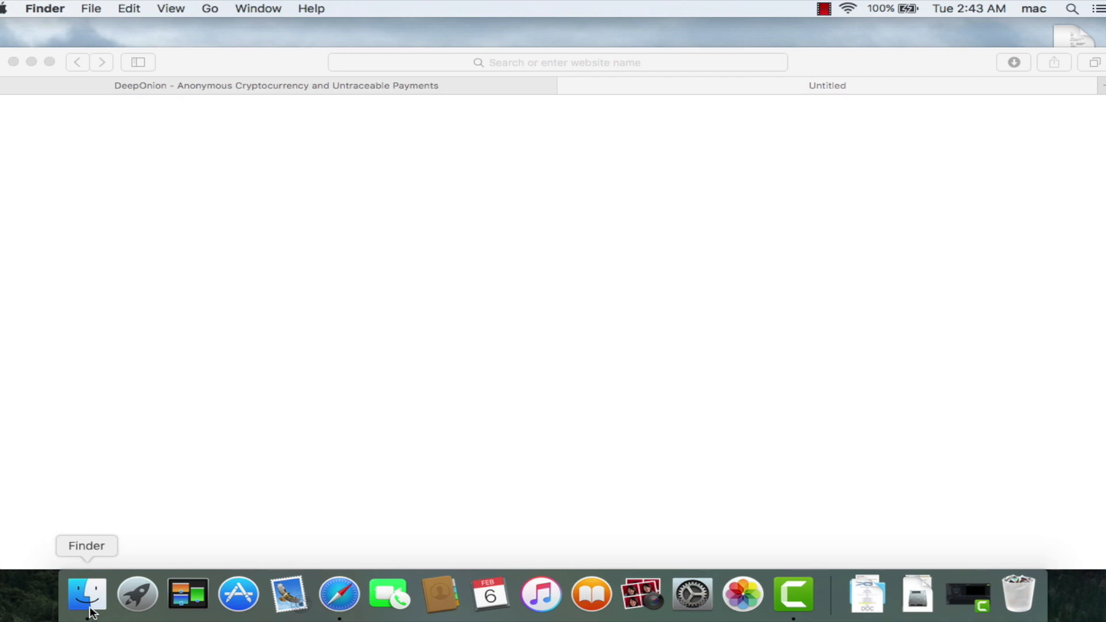
left_click(243, 251)
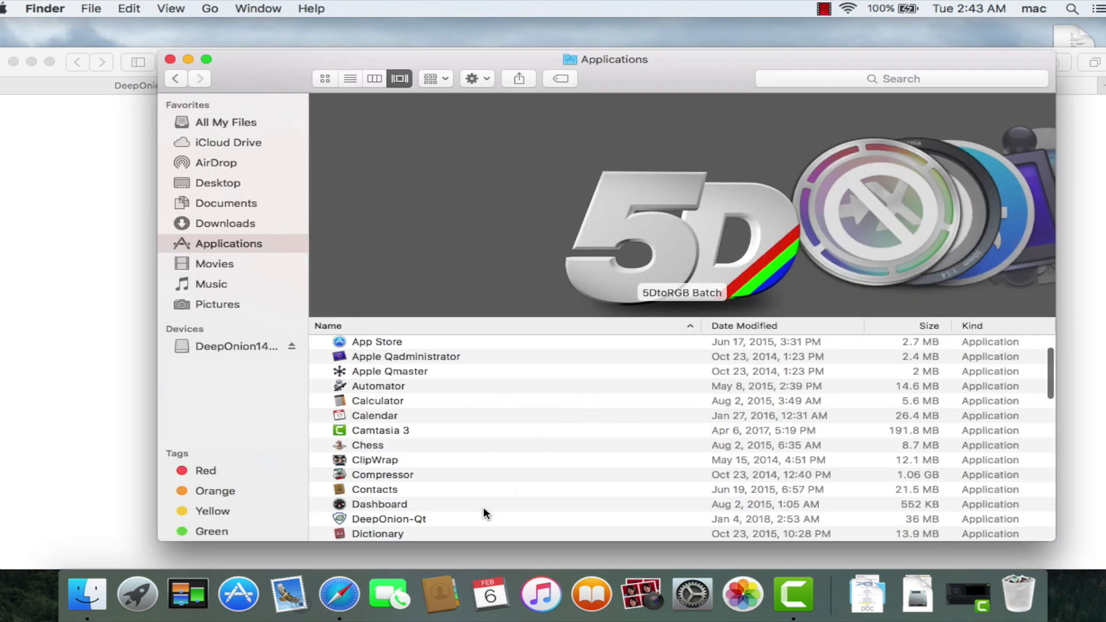
left_click(440, 519)
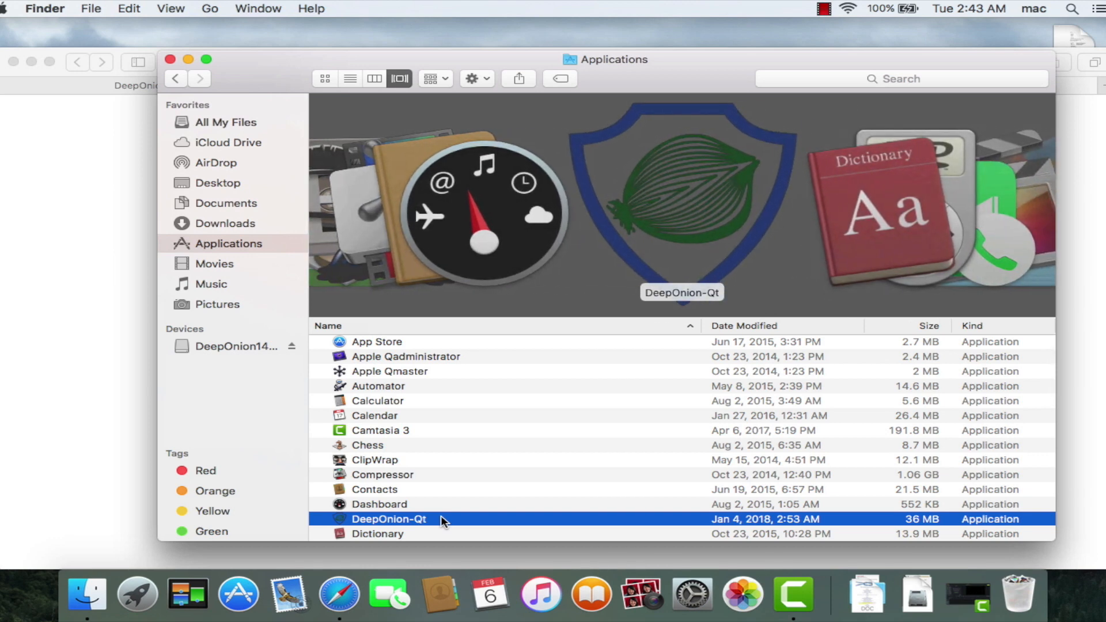
double_click(441, 519)
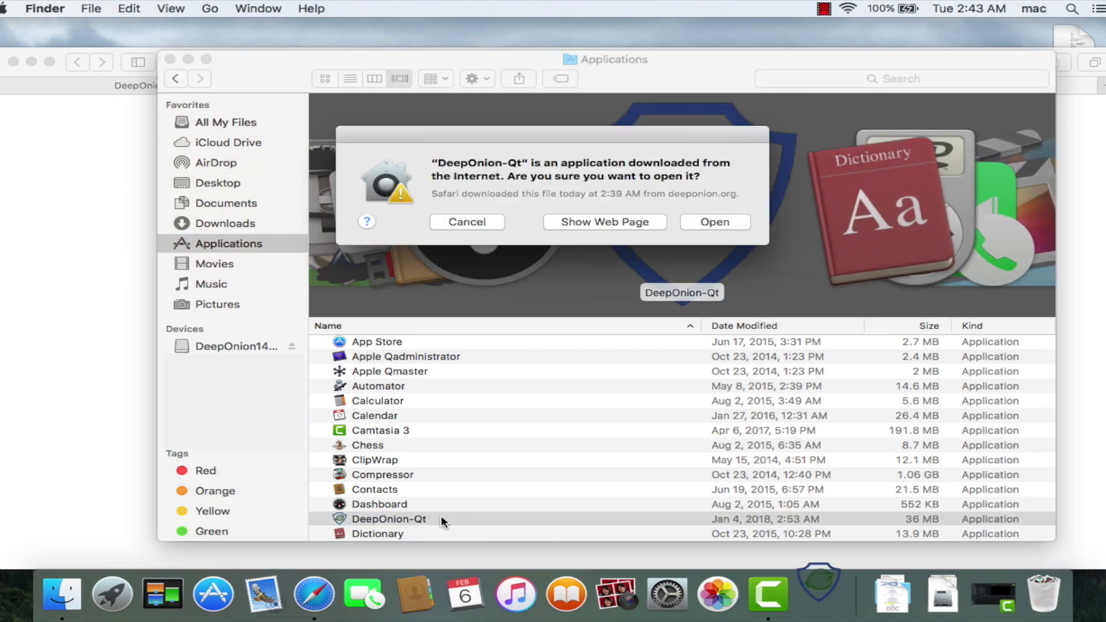
left_click(725, 222)
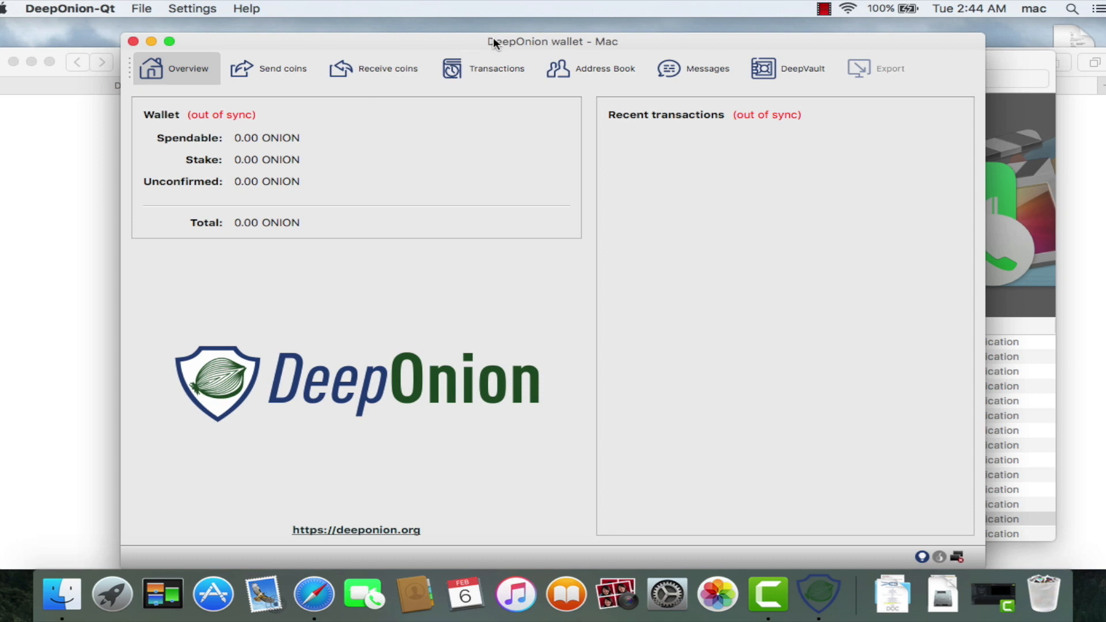
left_click_drag(493, 42, 467, 27)
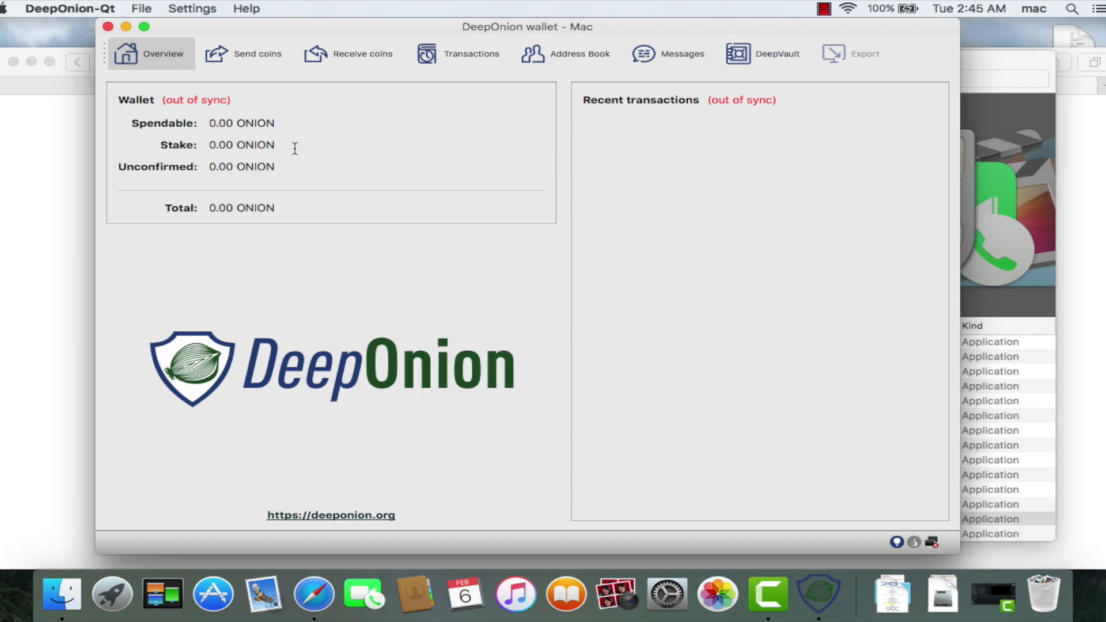
left_click(126, 26)
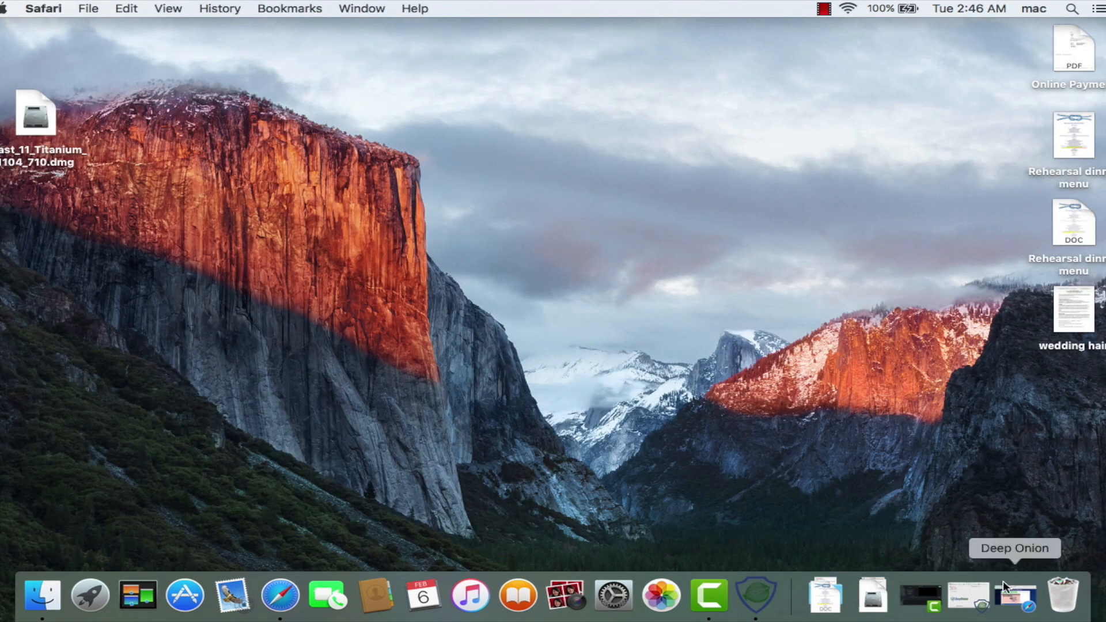
Switch to Safari, load deeponion.org/DeepOnion.conf.php and download the DeepOnion.Conf file.
left_click(1012, 596)
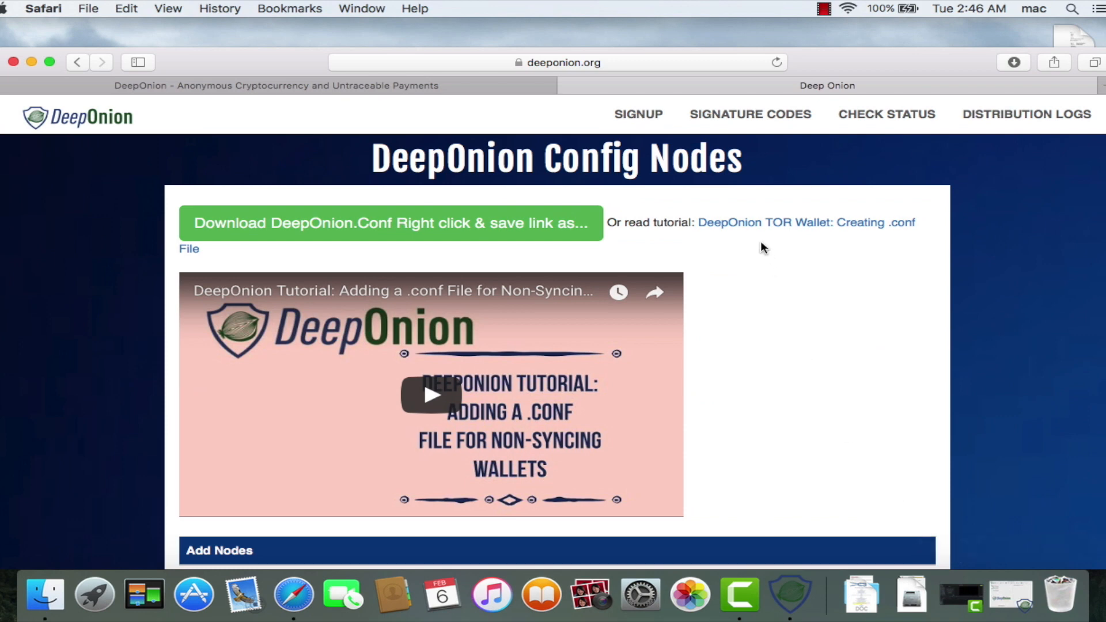
left_click(472, 84)
left_click(630, 80)
left_click(591, 63)
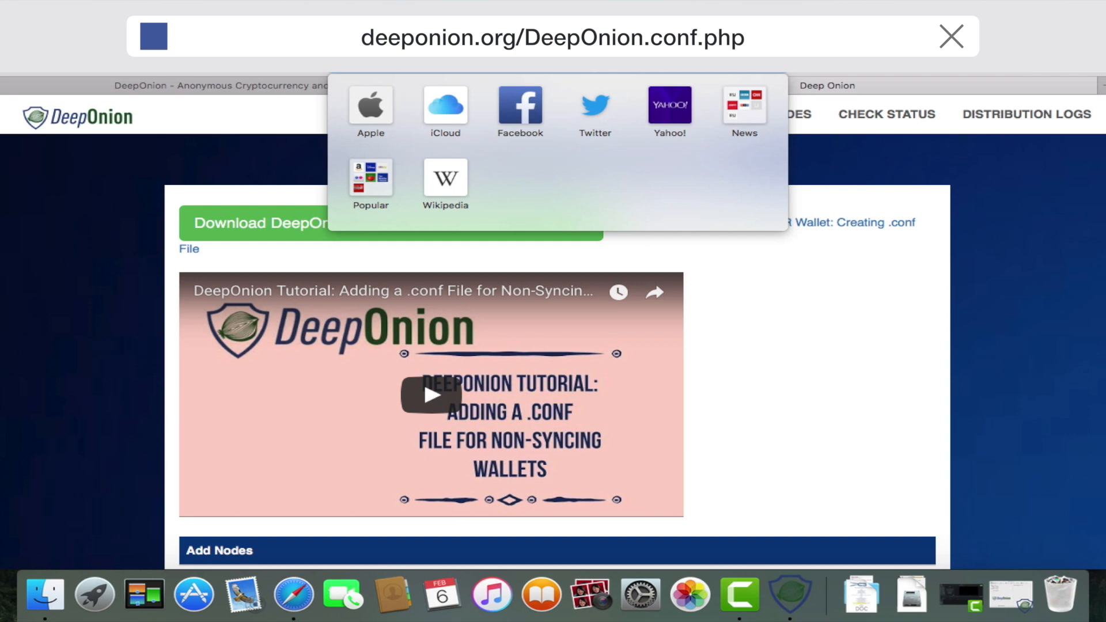
key("Return")
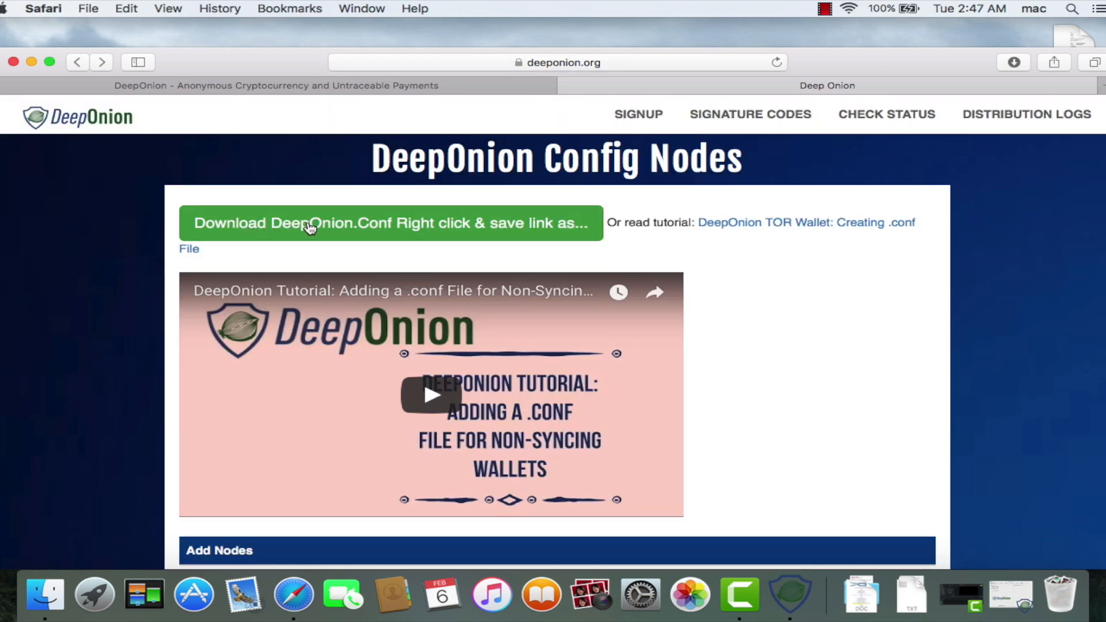
left_click(351, 225)
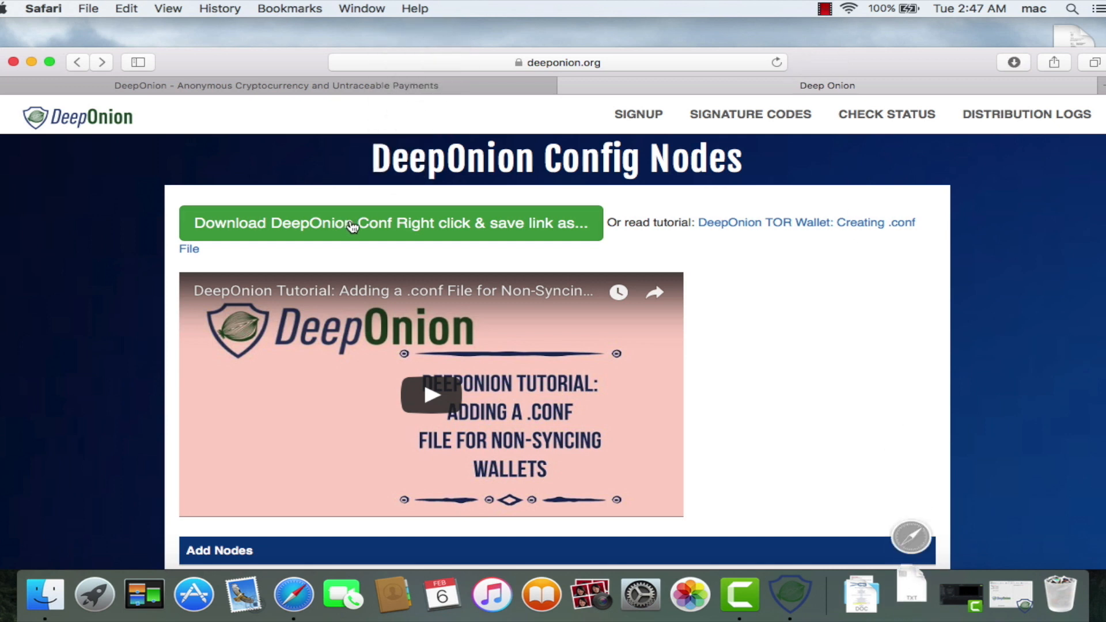
left_click(790, 613)
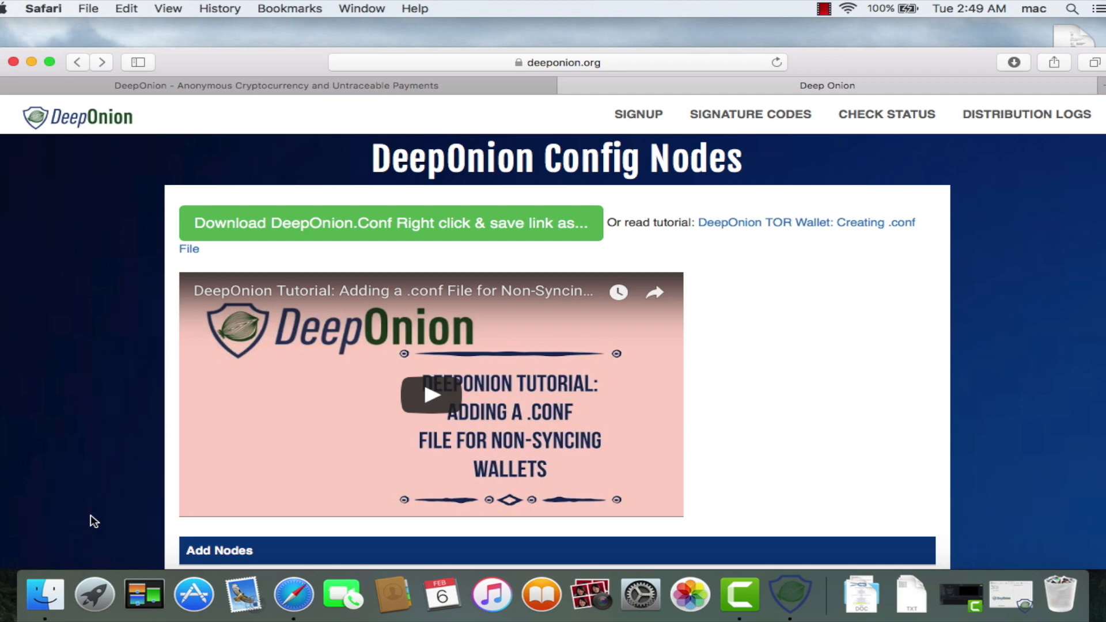
Switch to Finder, open the hidden user Library folder and go into its Application Support folder.
left_click(298, 5)
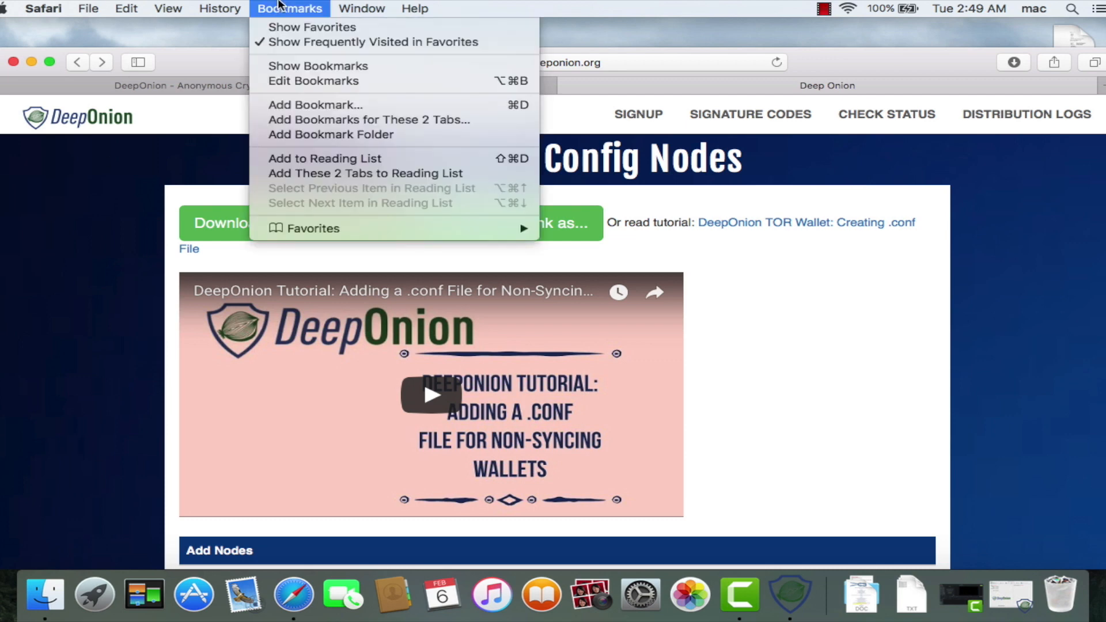
left_click(208, 54)
left_click(216, 37)
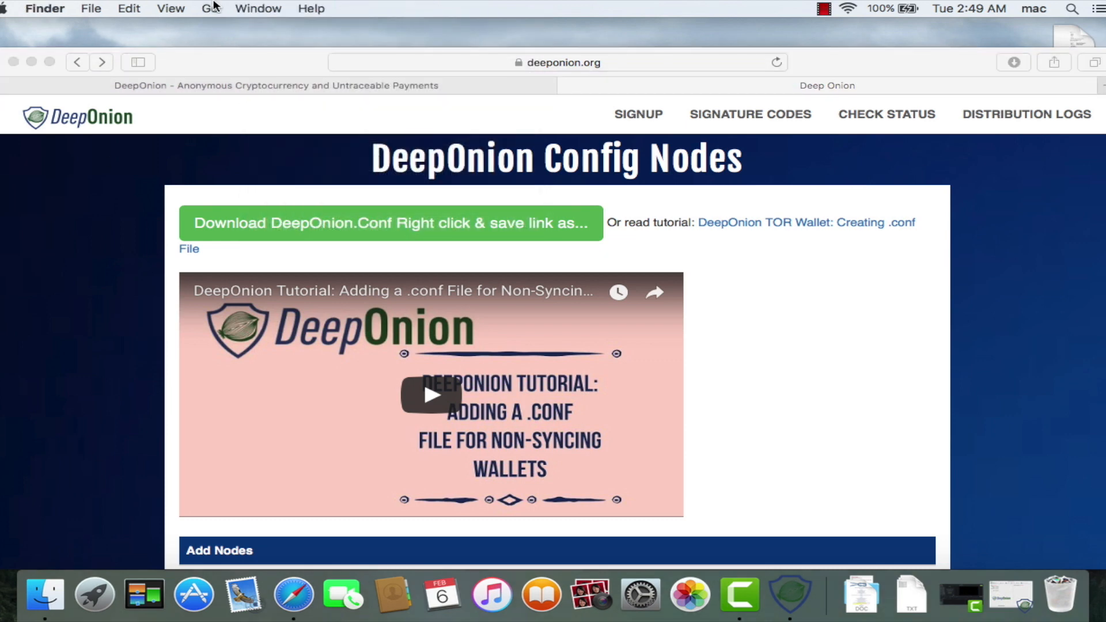
left_click(213, 7)
key("alt")
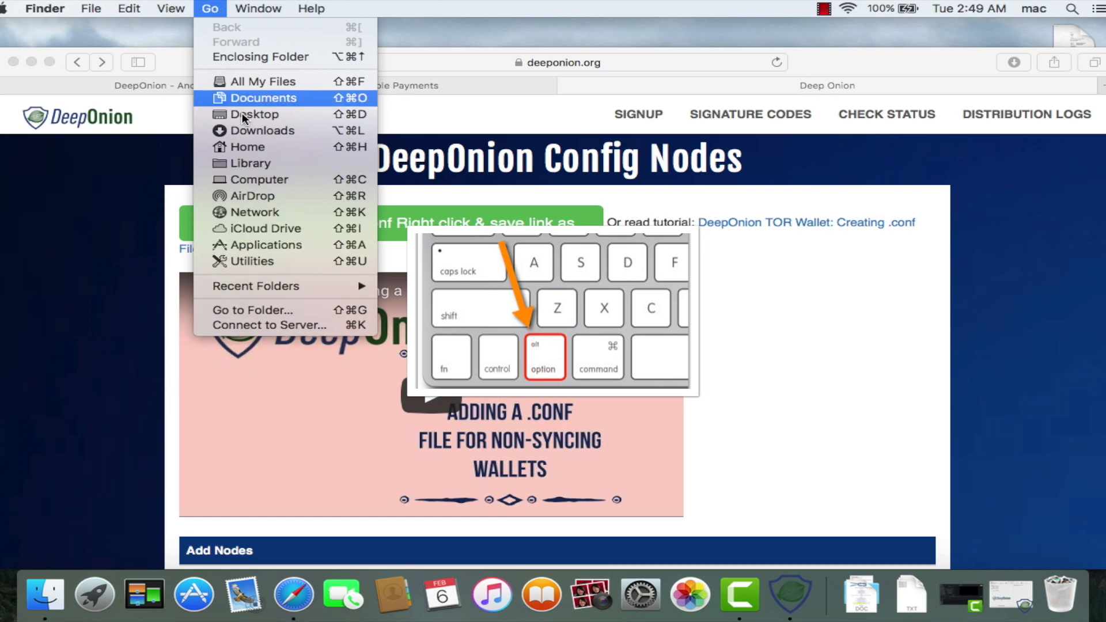
left_click(261, 164)
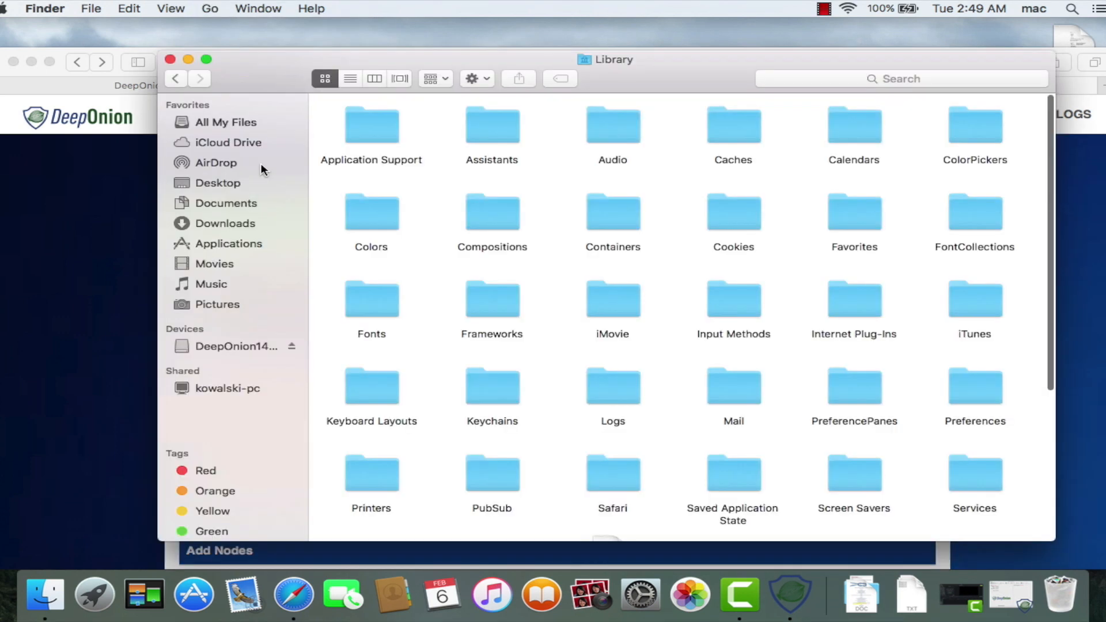
double_click(364, 119)
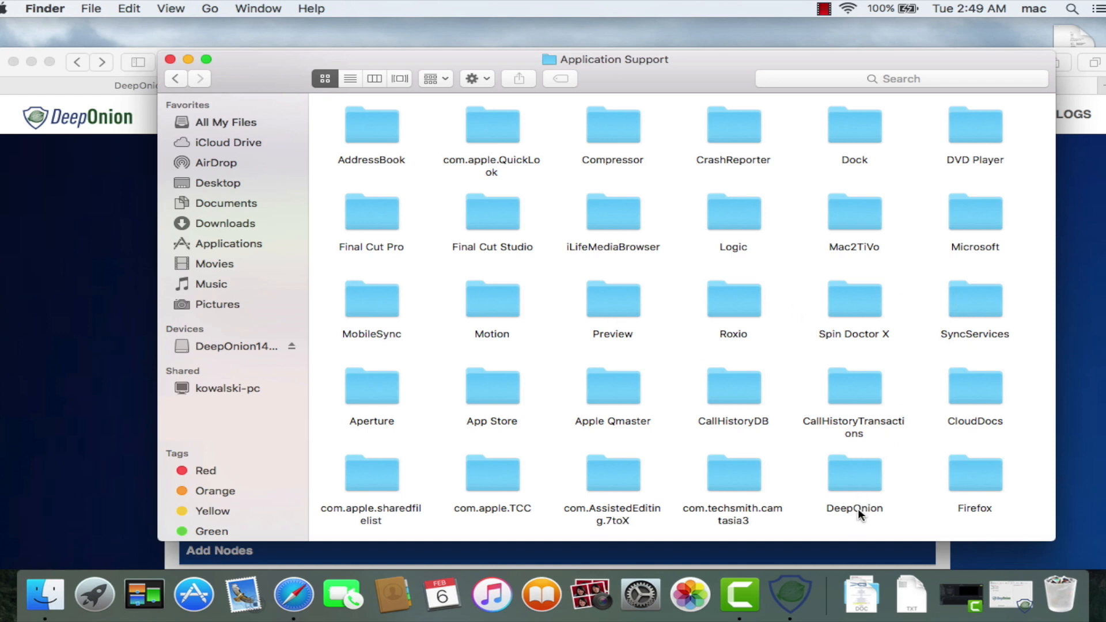
Open the DeepOnion folder in Application Support and copy DeepOnion.conf.txt into it from Safari's downloads list.
double_click(861, 472)
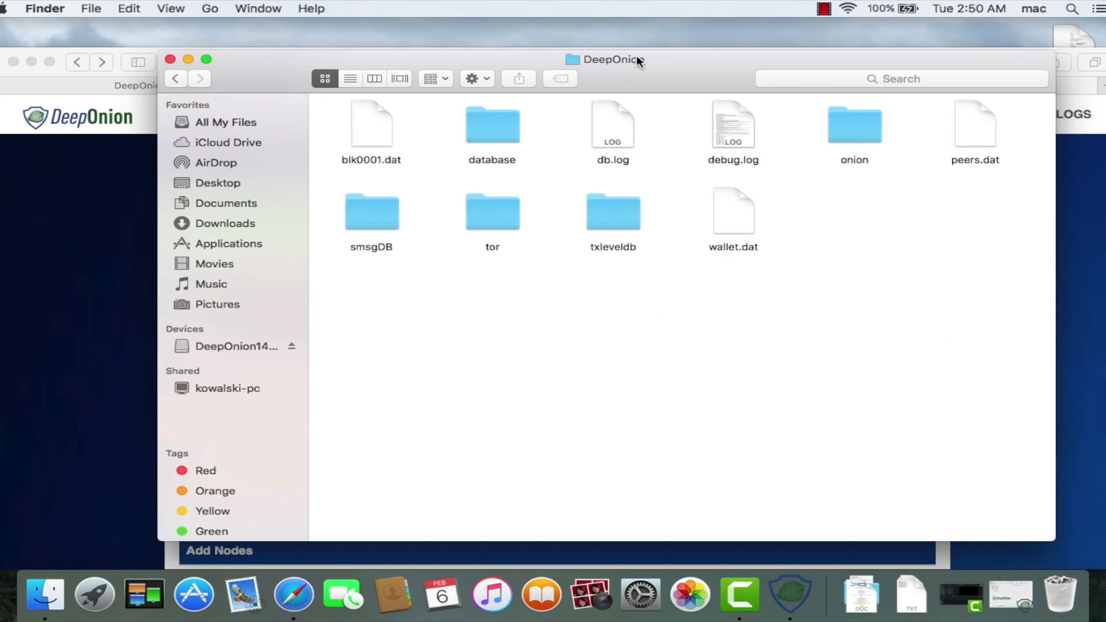
left_click_drag(654, 67, 482, 48)
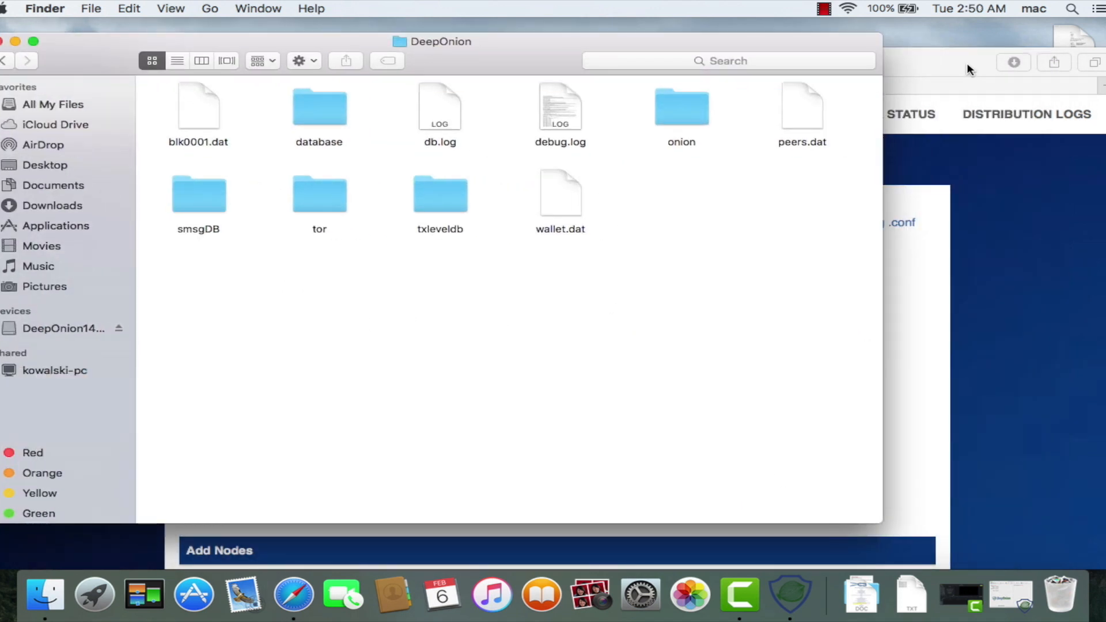
left_click(1006, 61)
left_click_drag(928, 54, 1020, 295)
left_click_drag(1024, 407, 682, 205)
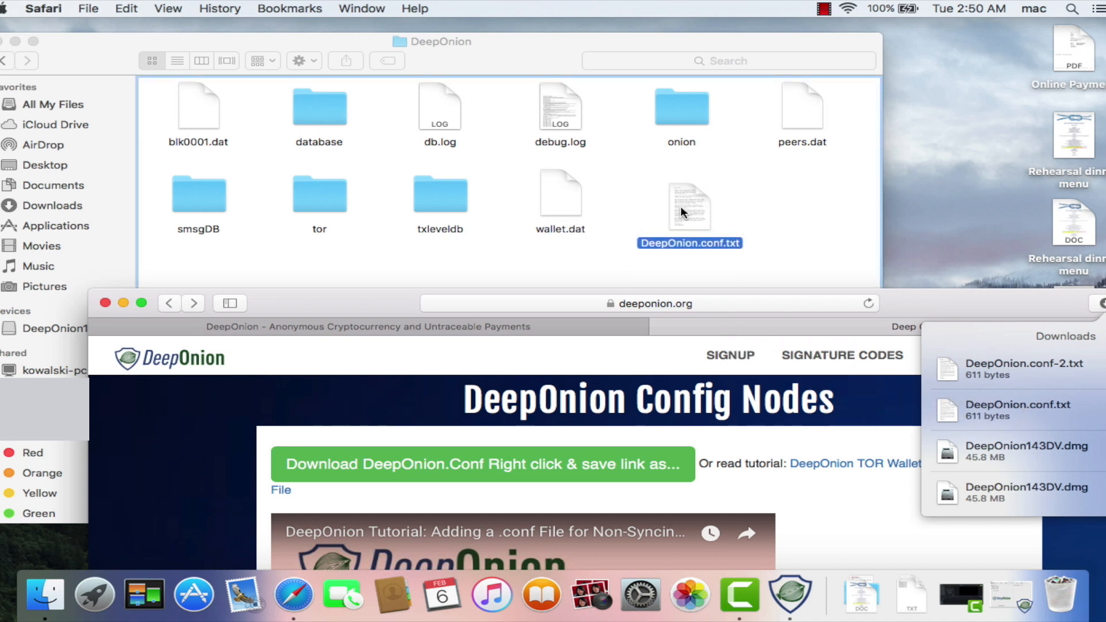
left_click(681, 206)
mouse_move(673, 206)
left_mouse_down()
mouse_move(633, 192)
mouse_move(667, 199)
left_mouse_up()
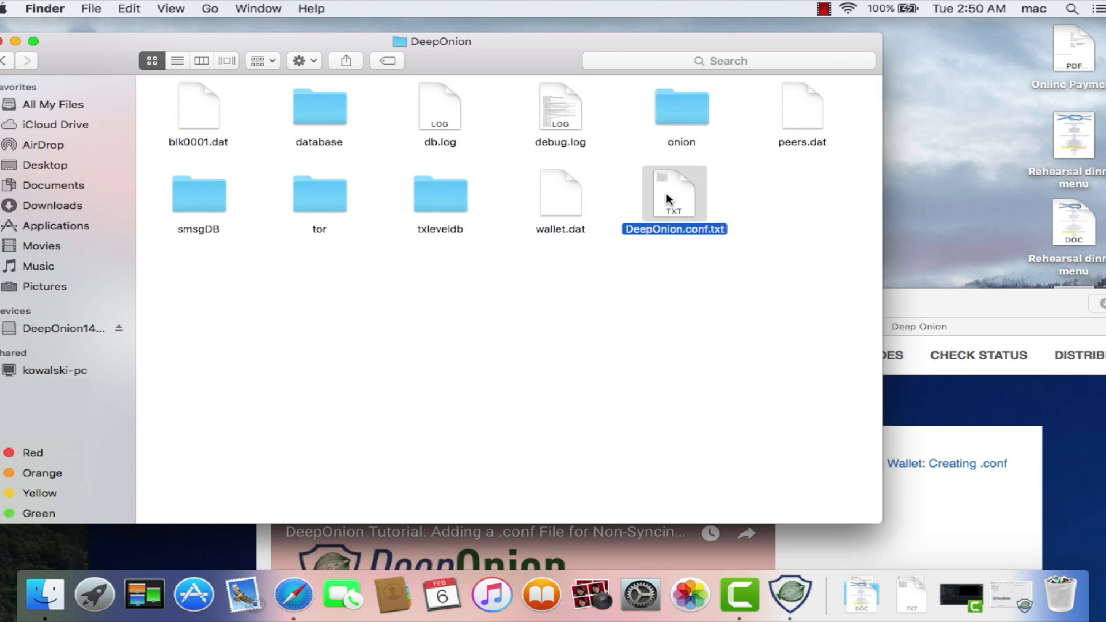
Open the info of DeepOnion.conf.txt, rename the file as DeepOnion.conf and accept the .conf extension.
right_click(682, 225)
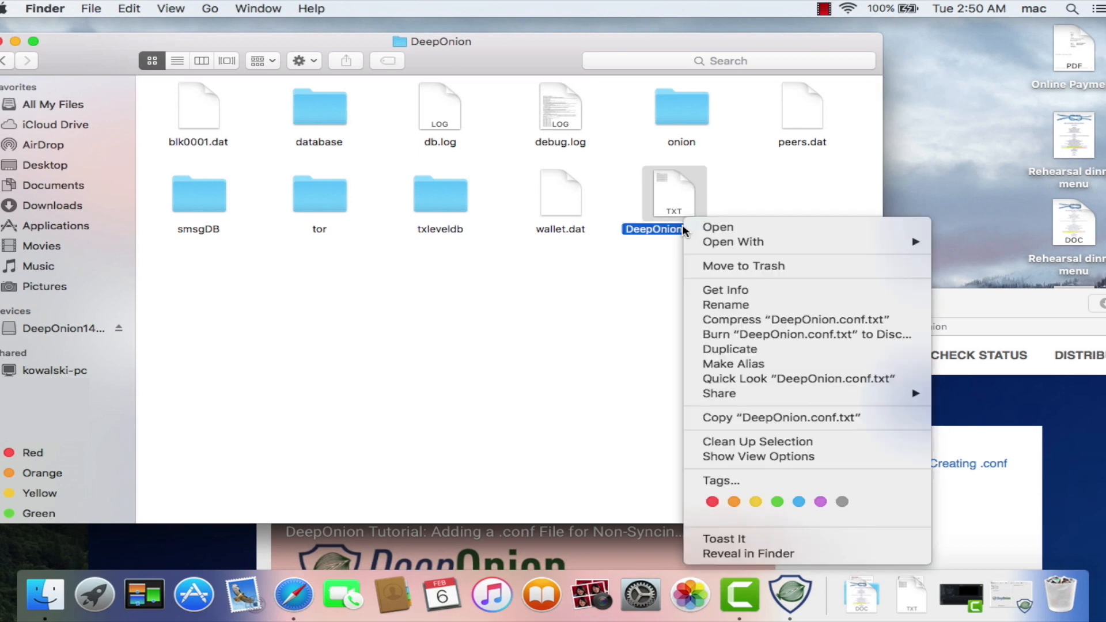
left_click(702, 291)
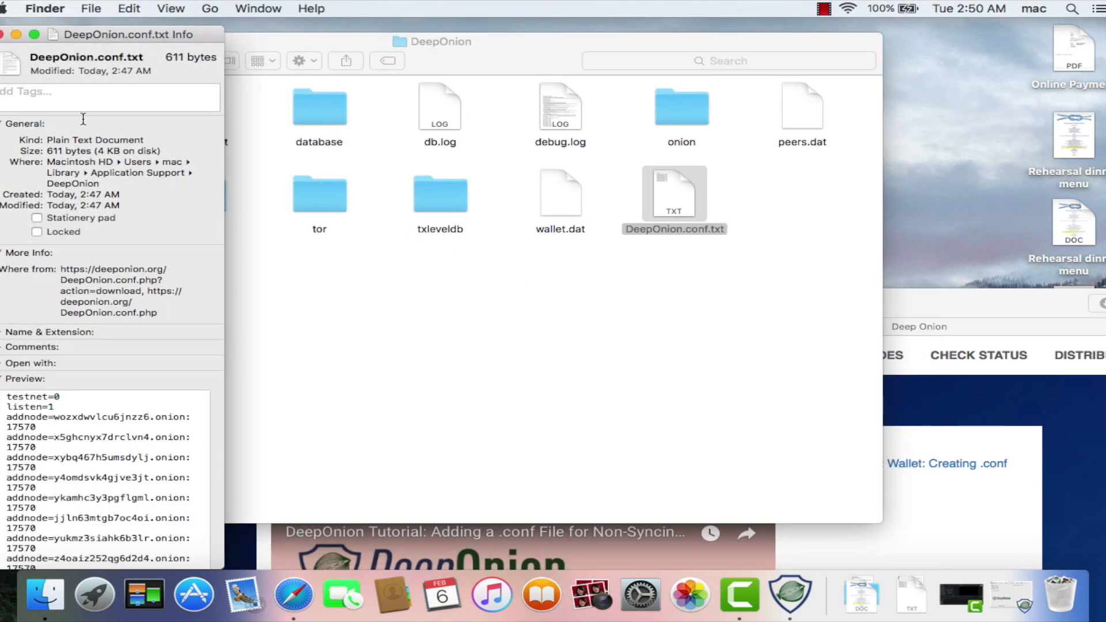
left_click(3, 336)
left_click(114, 351)
key("BackSpace")
key("BackSpace")
key("BackSpace")
key("BackSpace")
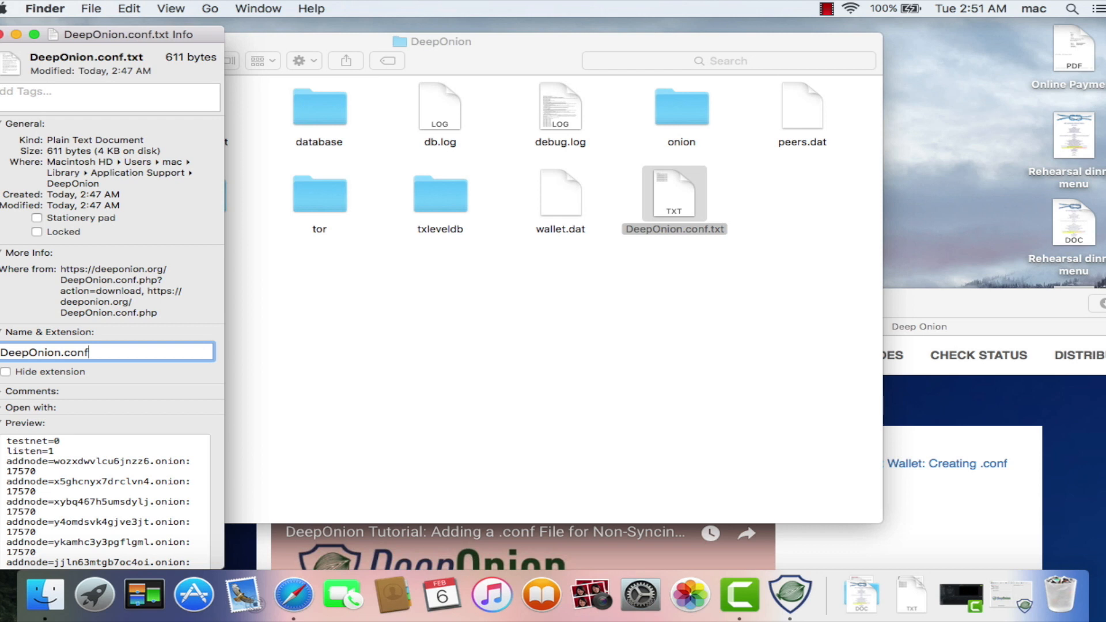
key("Return")
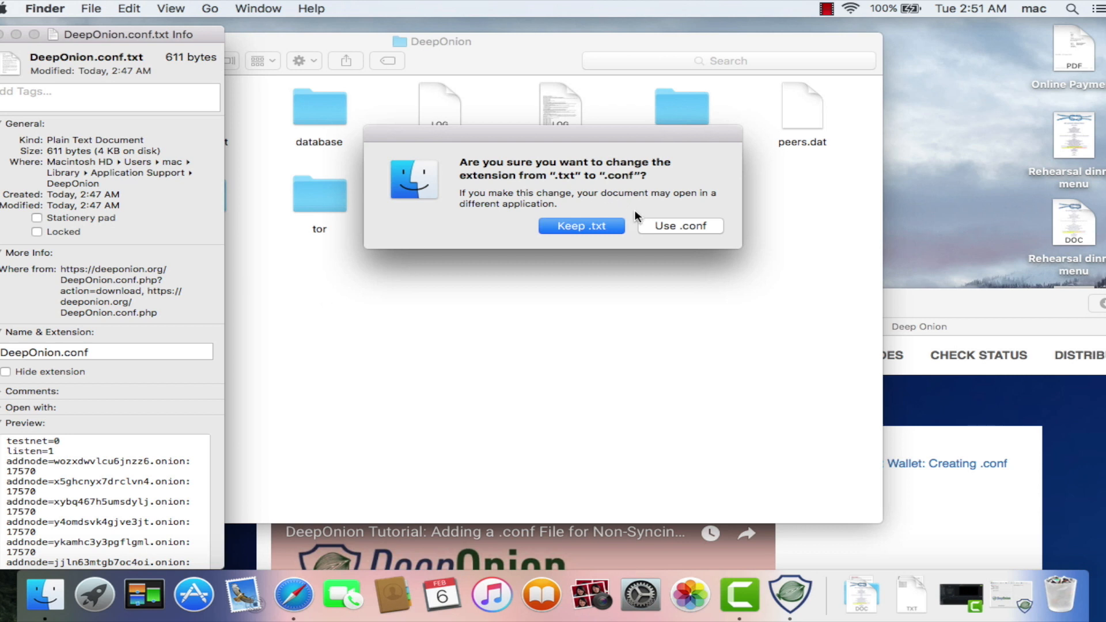
left_click(651, 225)
left_click(650, 225)
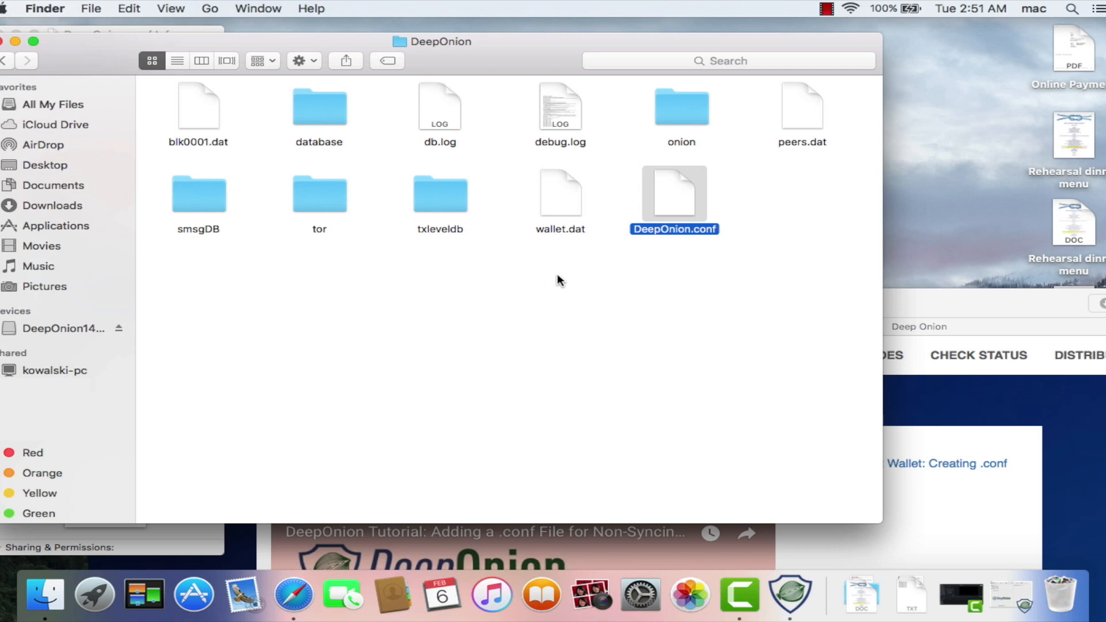
Quit the running DeepOnion-Qt wallet.
left_click(780, 597)
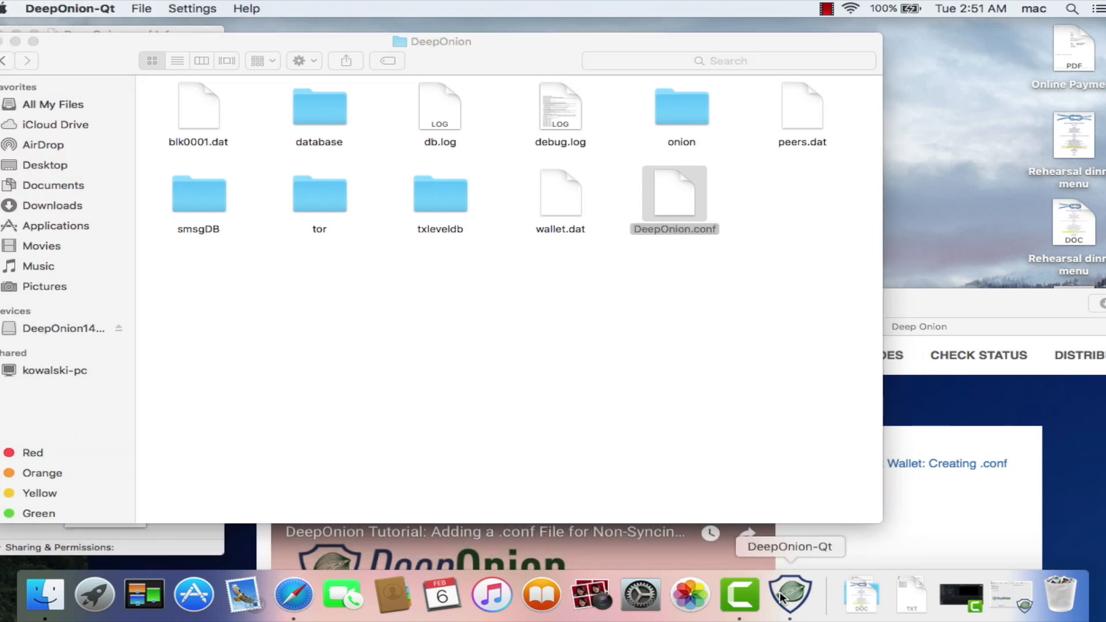
right_click(780, 596)
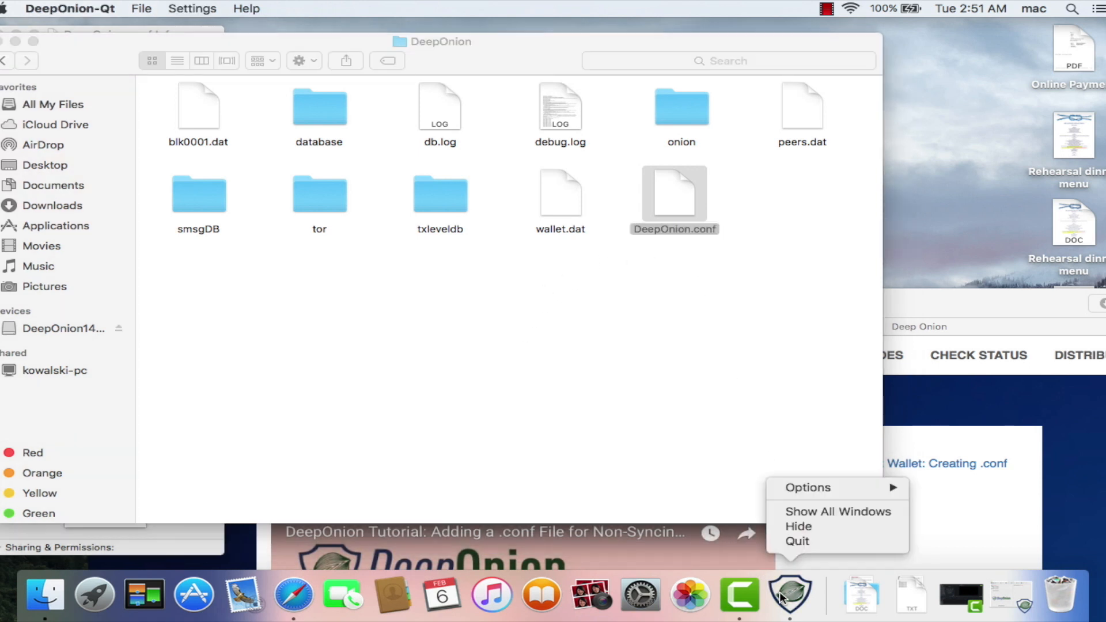
left_click(799, 525)
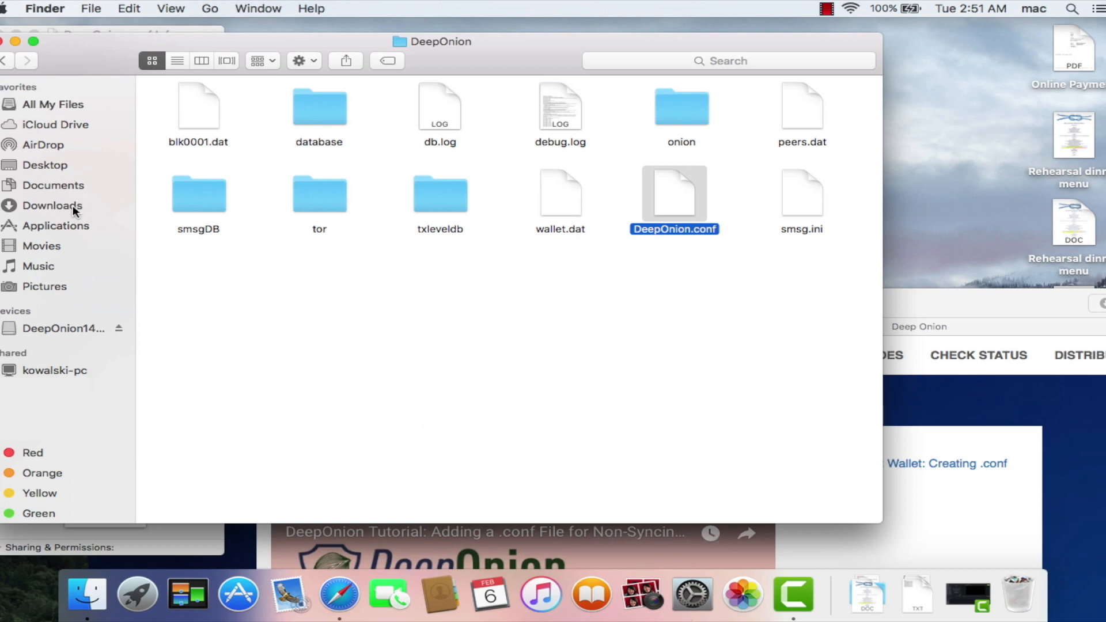
Relaunch DeepOnion-Qt from the Applications folder, reposition its wallet window and check the active network connections.
left_click(68, 225)
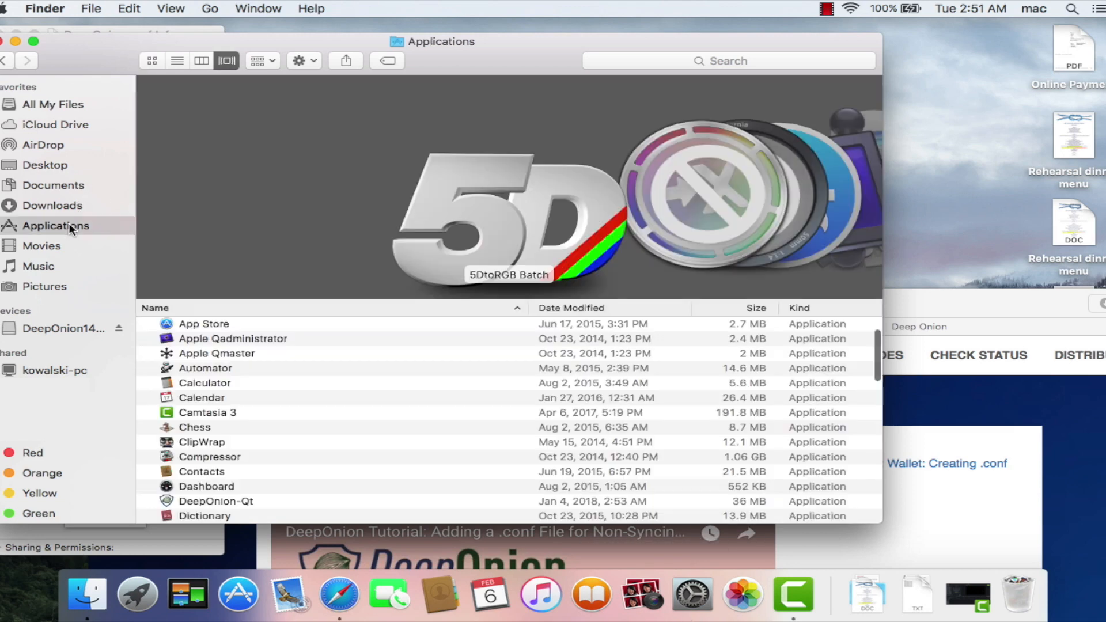
left_click(231, 458)
double_click(223, 501)
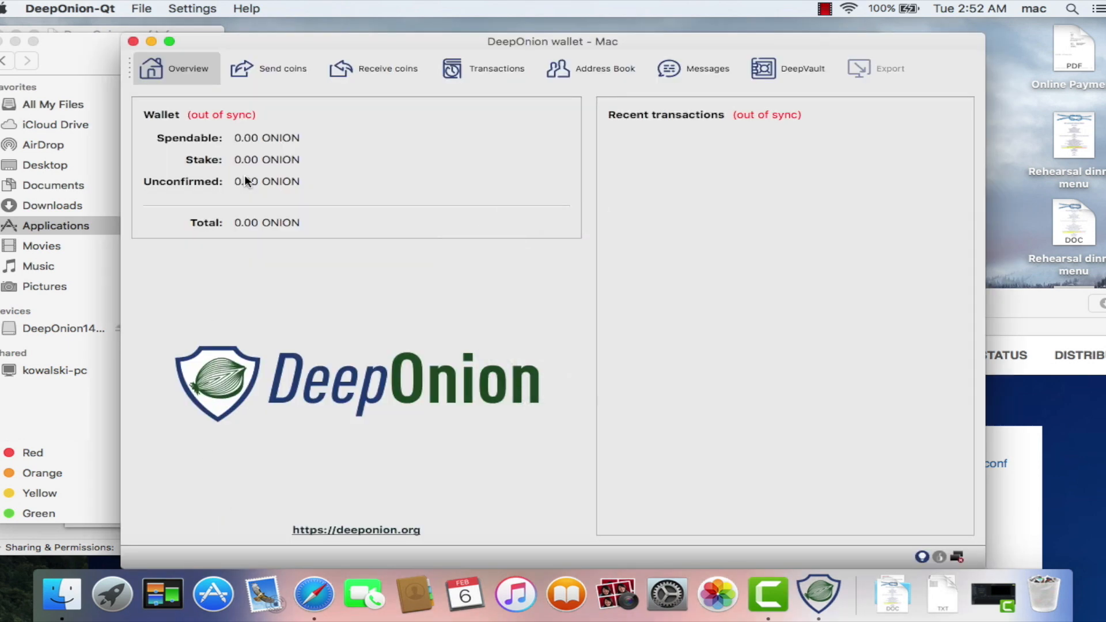
left_click_drag(358, 45, 319, 30)
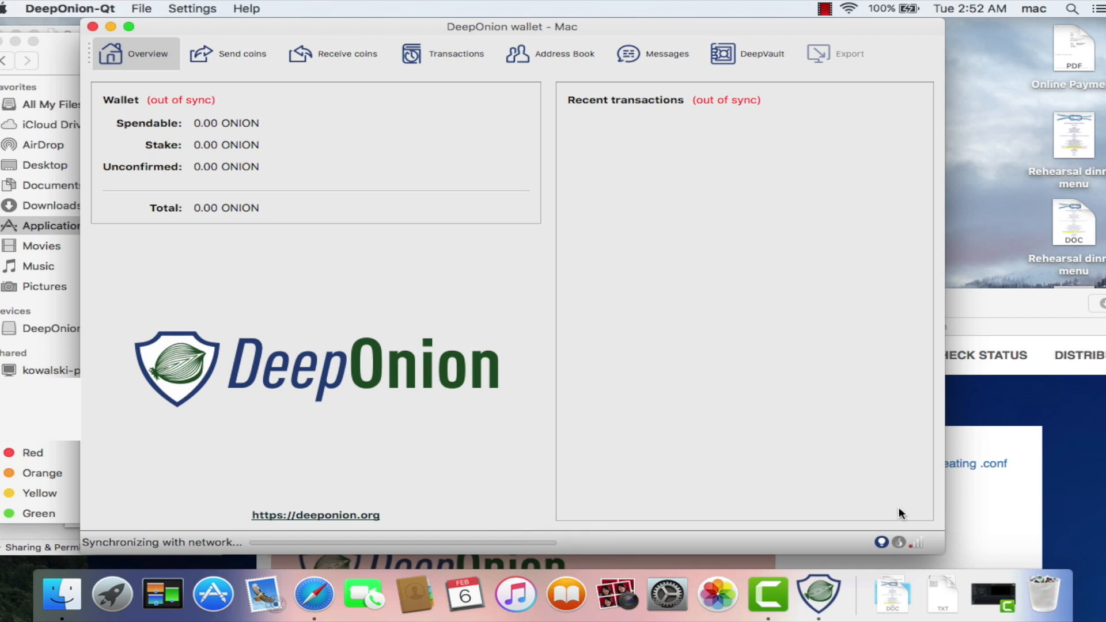
mouse_move(921, 546)
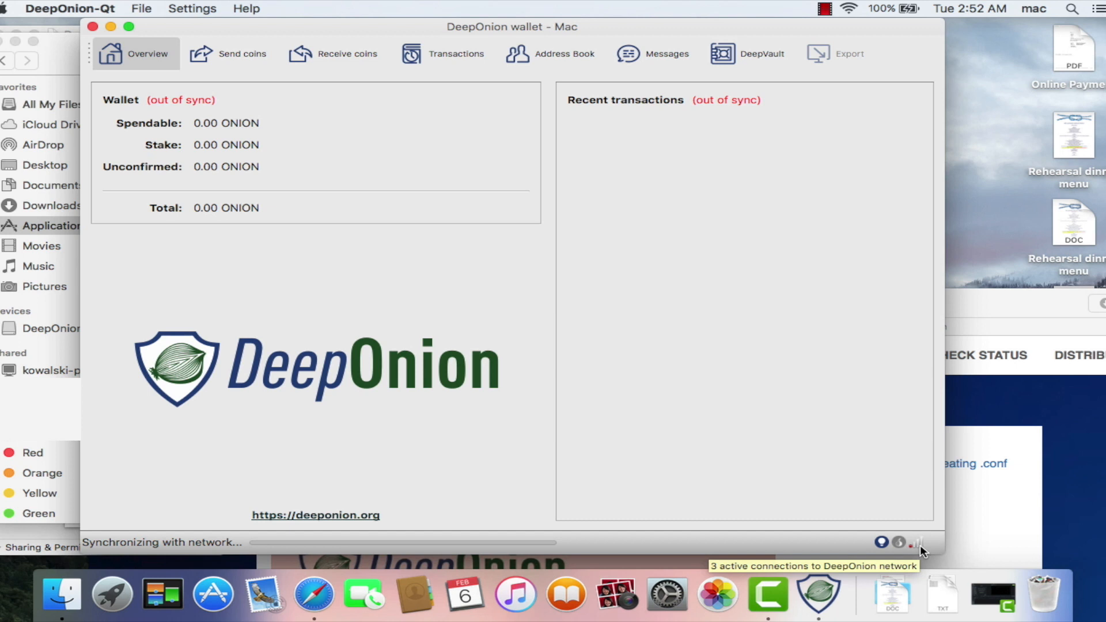